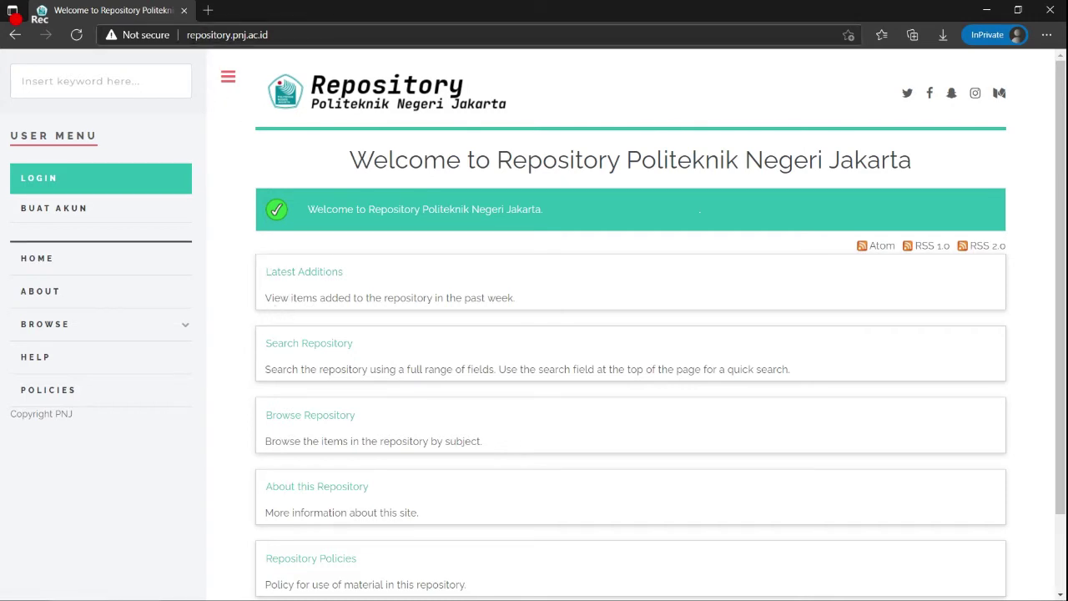
# Step: Log in to the repository with the first saved account, filling in its username and password
pyautogui.moveTo(269, 35); pyautogui.dragTo(185, 35)
pyautogui.click(225, 131)
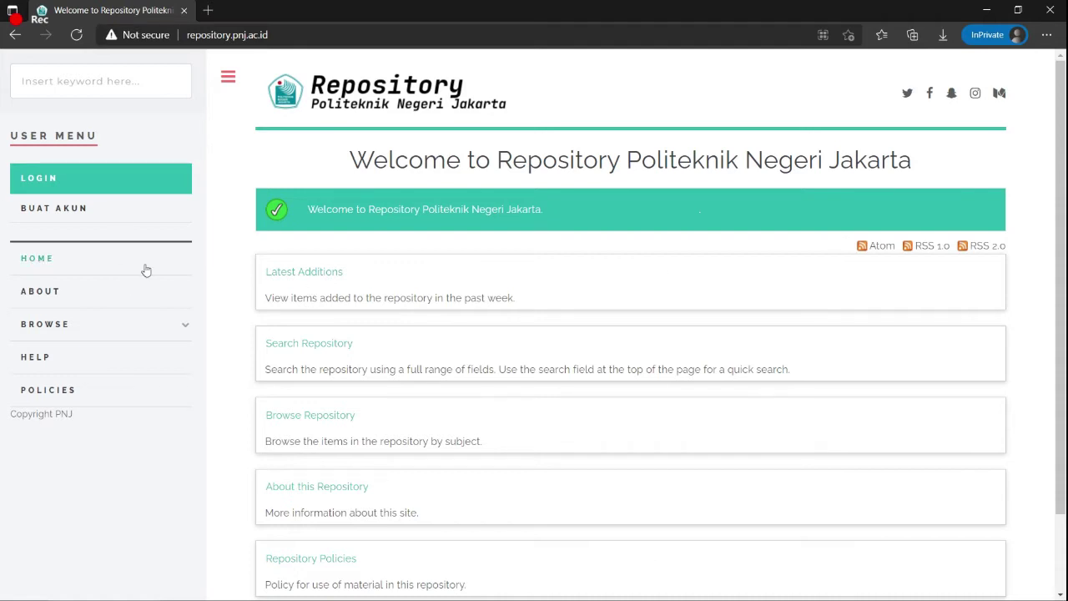
pyautogui.click(29, 185)
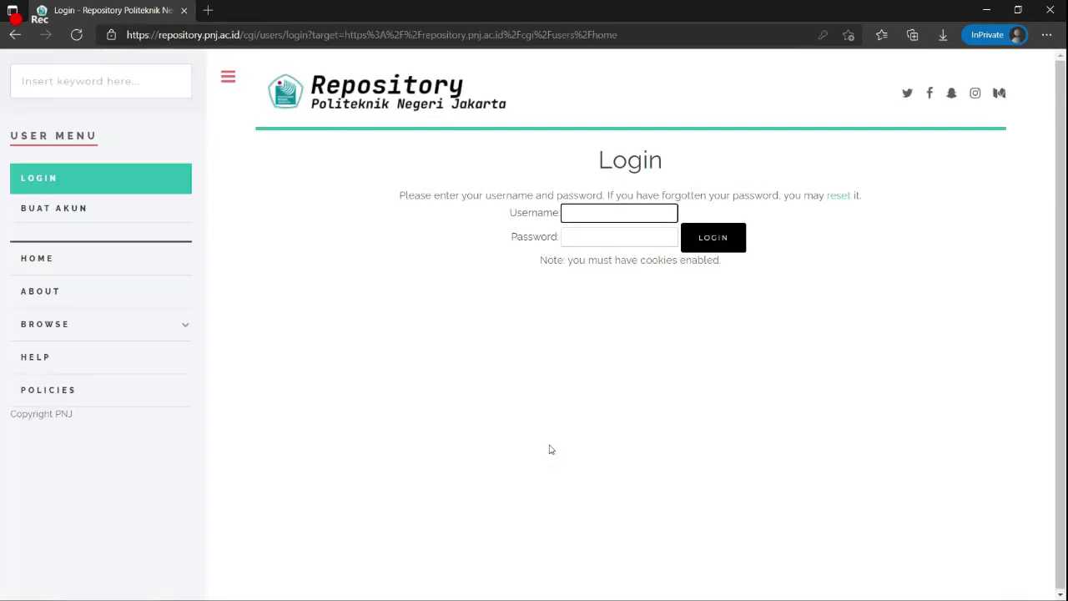
pyautogui.click(577, 215)
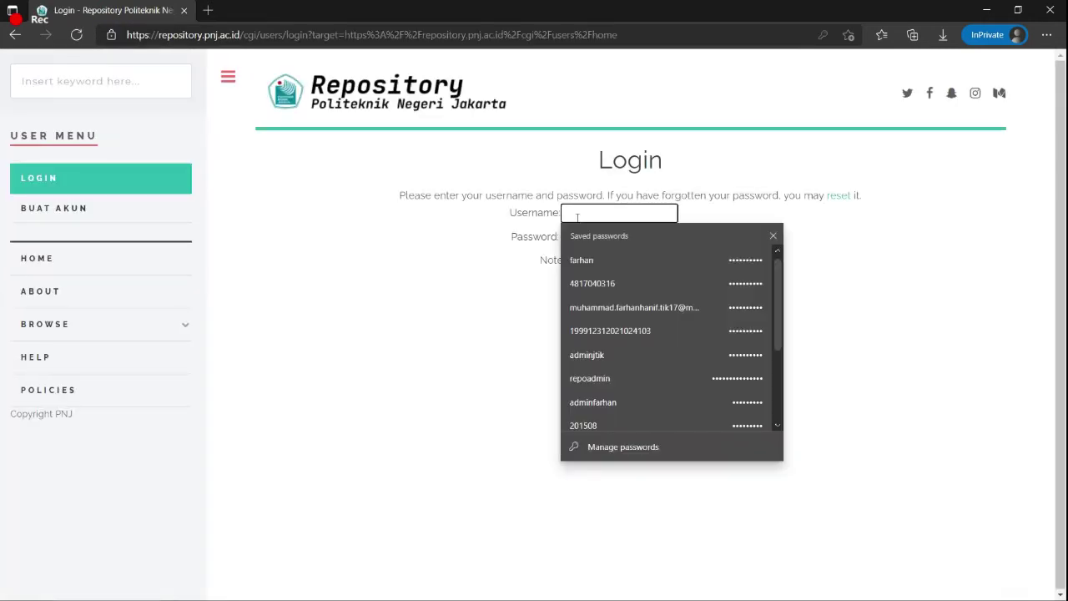
pyautogui.click(587, 260)
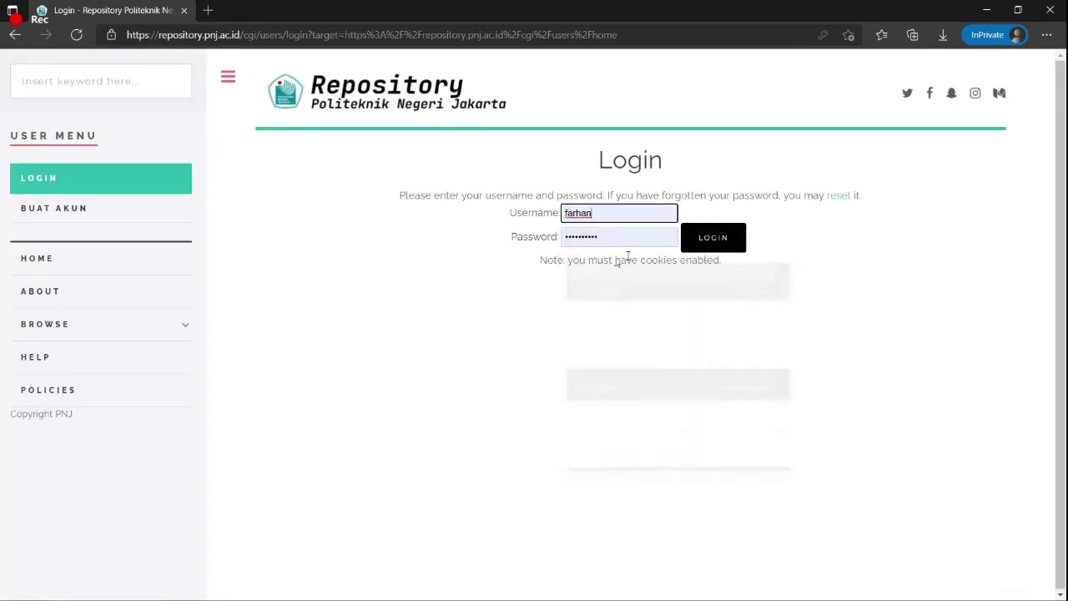
pyautogui.click(714, 243)
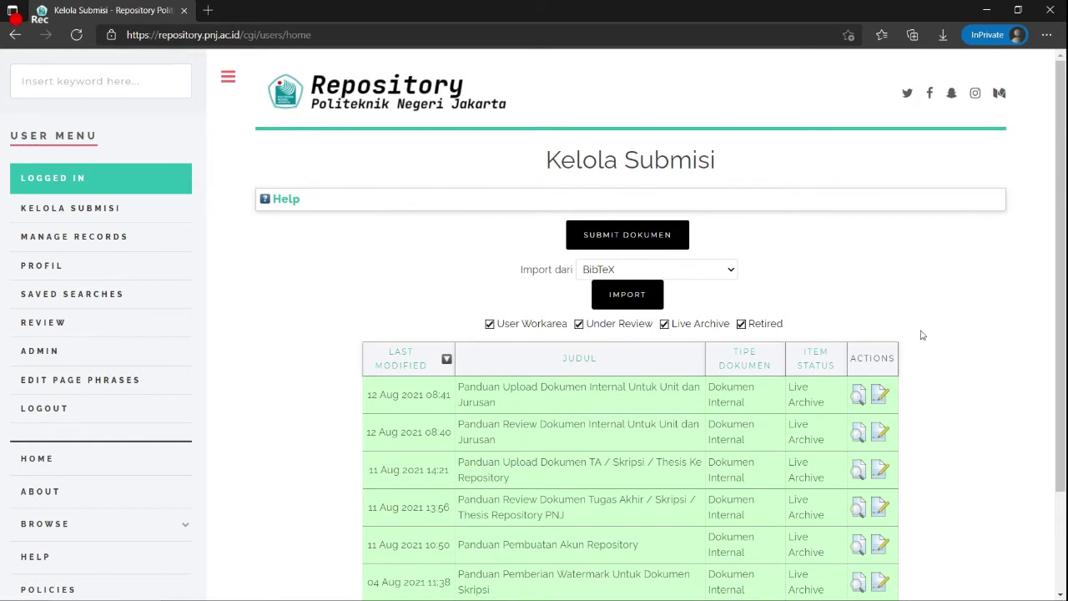
# Step: Start a new document submission from the Kelola Submisi page
pyautogui.scroll(-1, 923, 335)
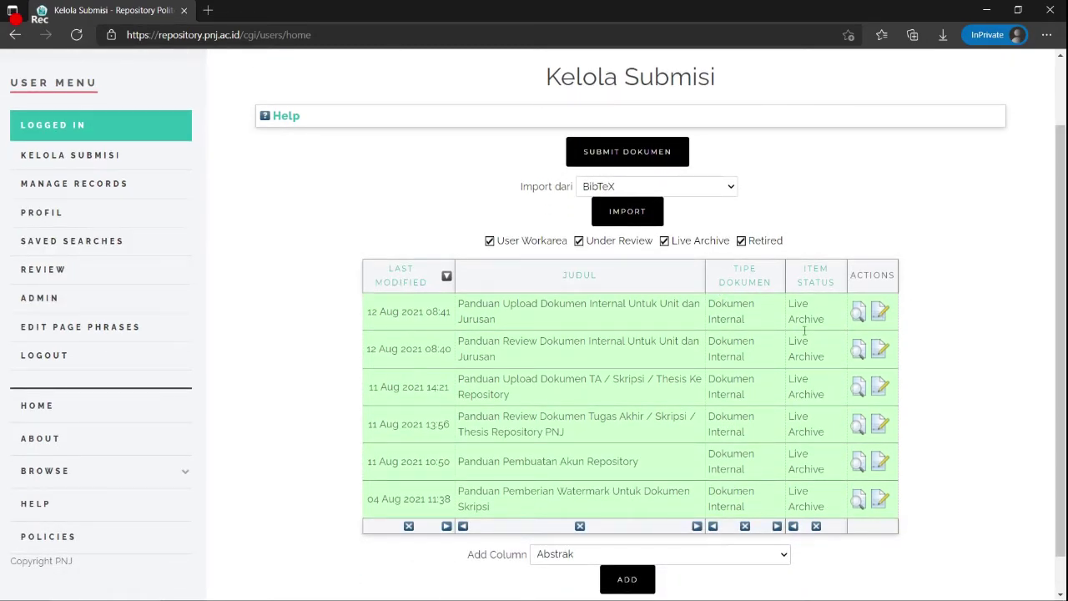
pyautogui.scroll(1, 868, 382)
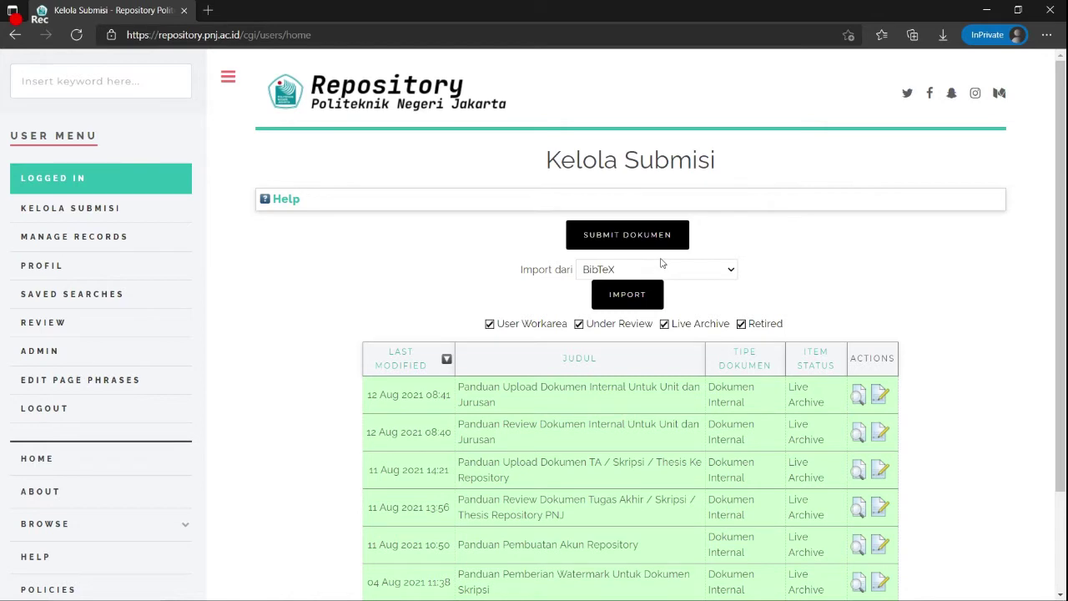
pyautogui.click(610, 245)
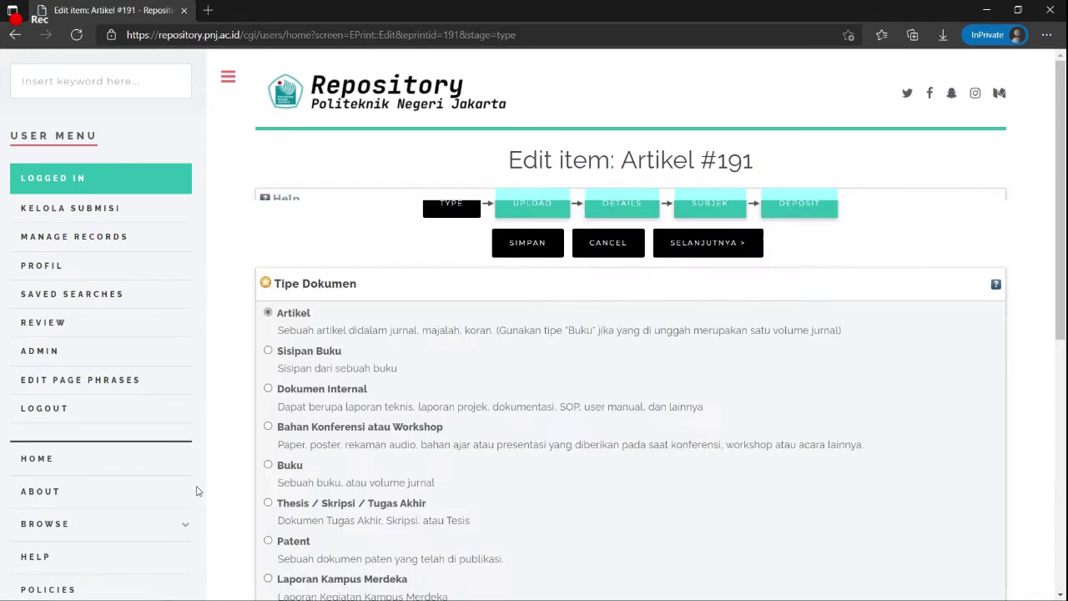
# Step: Set the document type to Dokumen Internal and continue to the upload stage
pyautogui.scroll(-1, 197, 491)
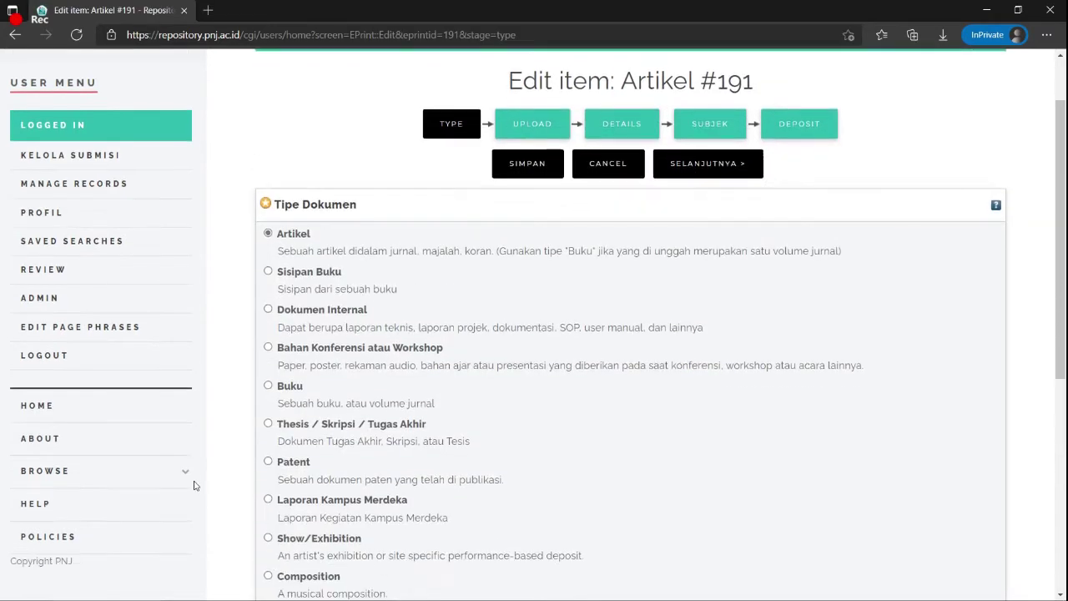
pyautogui.scroll(-1, 195, 487)
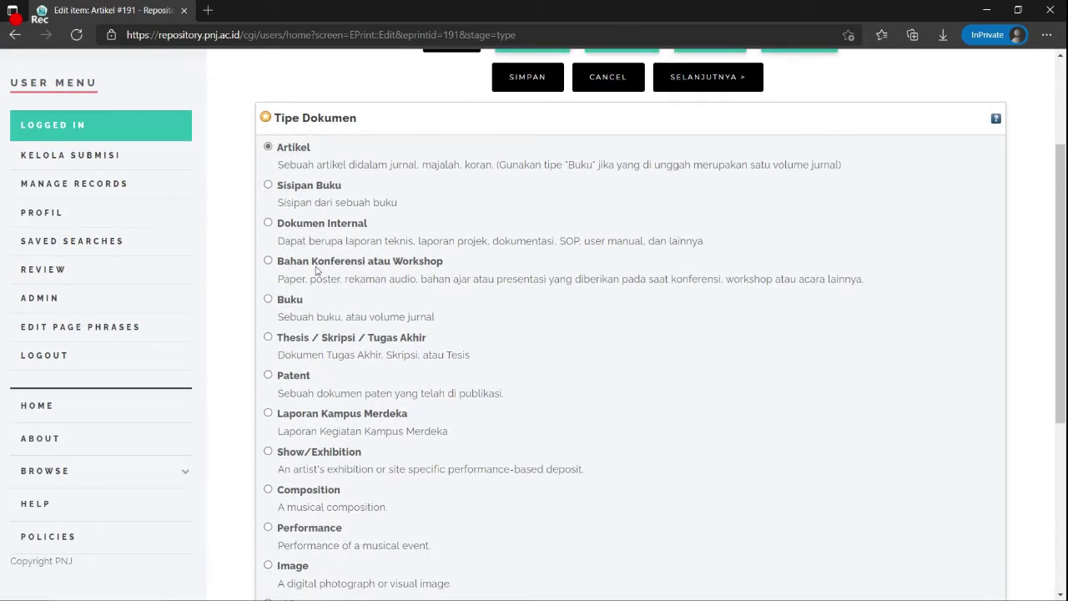
pyautogui.click(268, 223)
pyautogui.scroll(2, 537, 312)
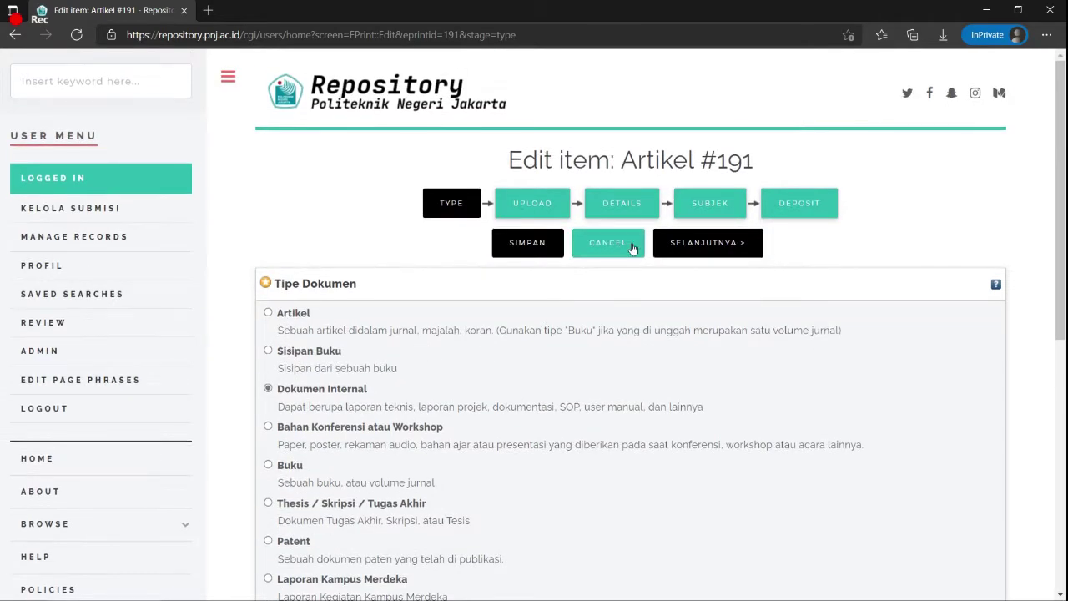
pyautogui.click(709, 244)
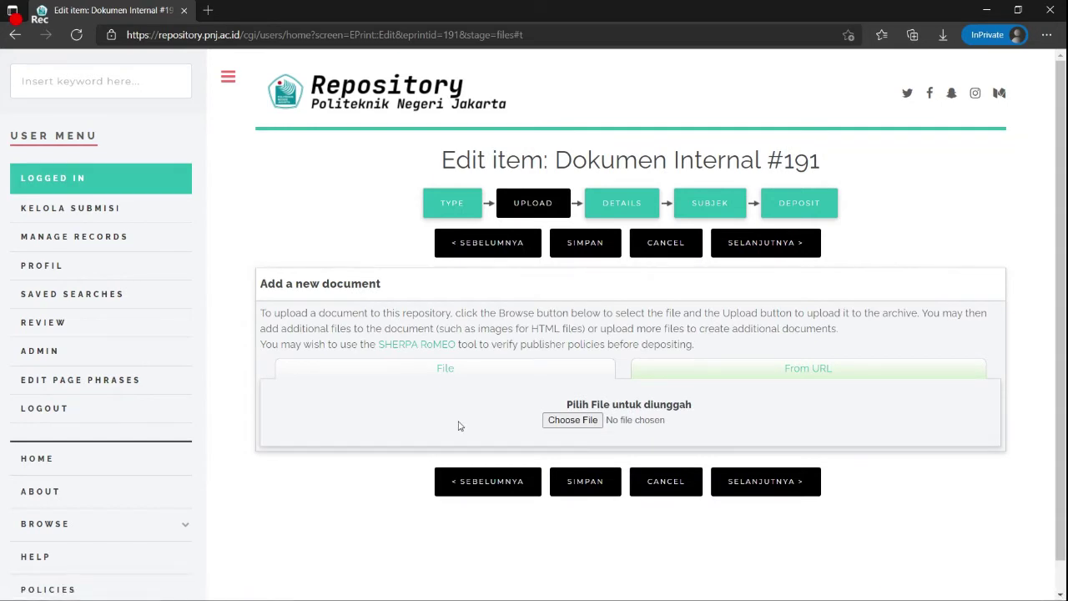
# Step: Select UTD_PanduanPendaftaranAkunRepositori_3Aug2021.pdf in the Documents folder Panduan REPO as the file for upload
pyautogui.click(572, 420)
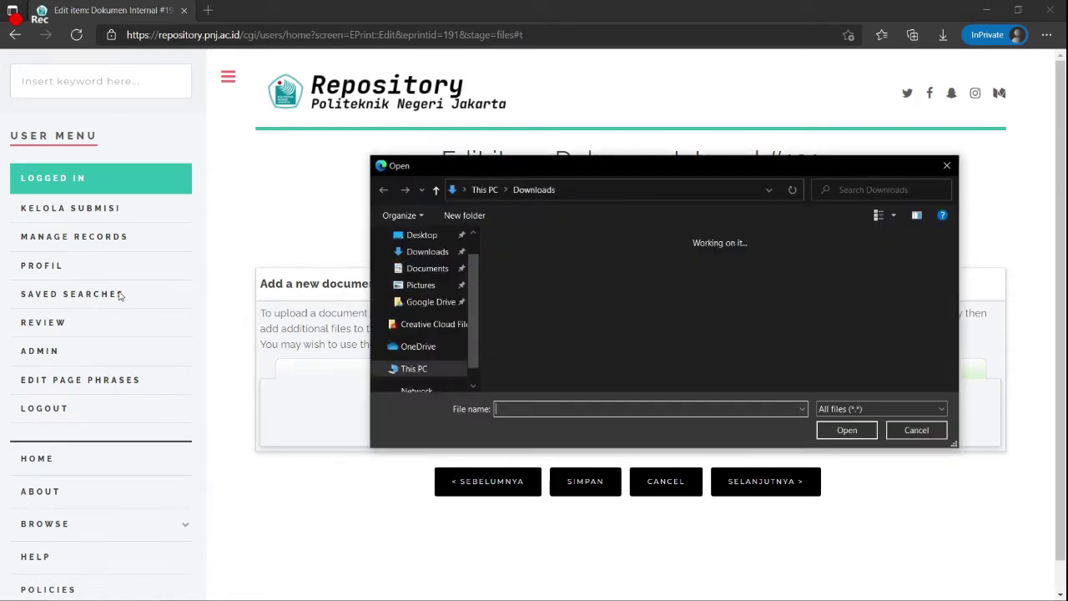
pyautogui.click(426, 290)
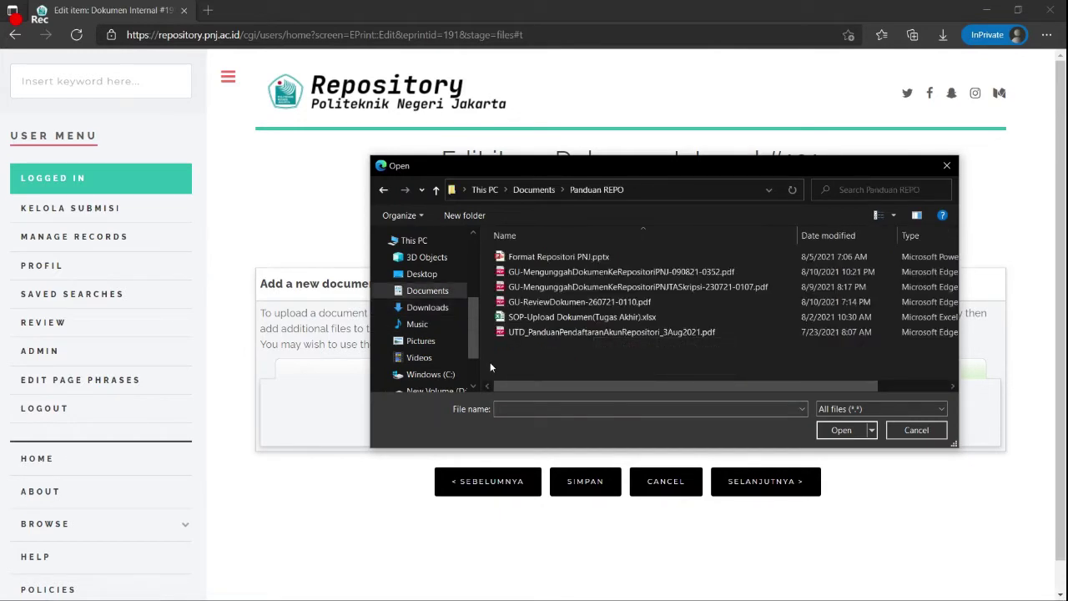
pyautogui.click(523, 332)
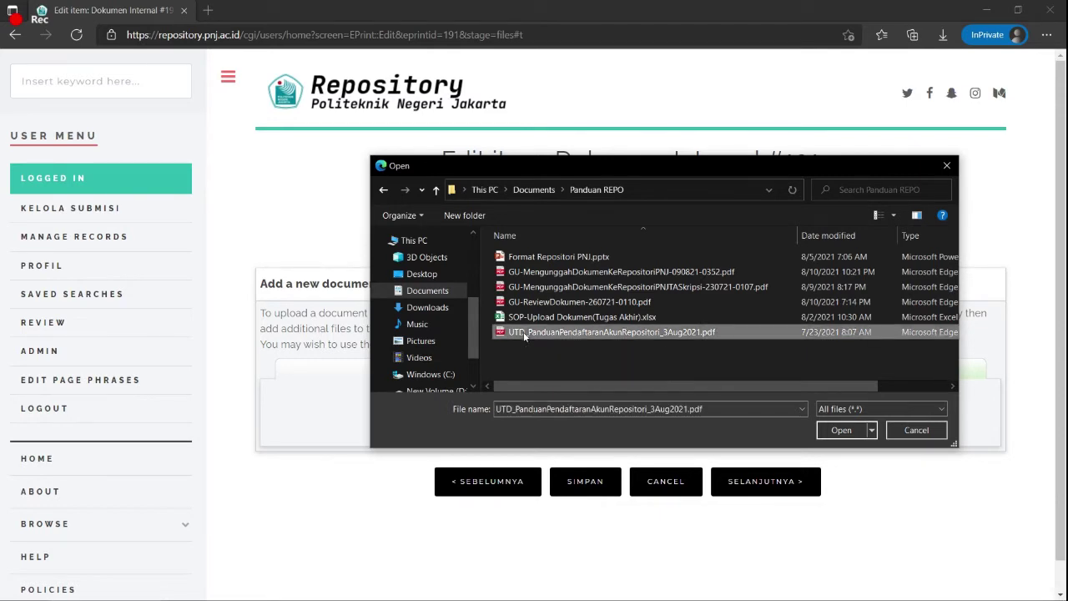
# Step: Examine the parts of the selected PDF's file name: unit name, document name, date and extension
pyautogui.click(524, 334)
pyautogui.click(517, 332)
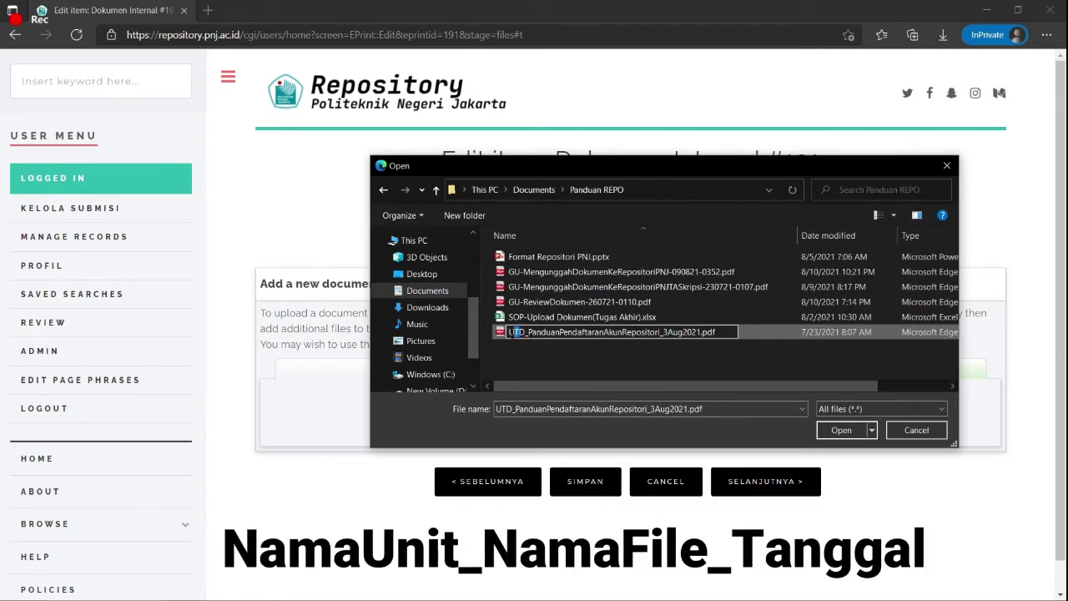
pyautogui.moveTo(508, 332); pyautogui.dragTo(525, 332)
pyautogui.moveTo(529, 332); pyautogui.dragTo(697, 332)
pyautogui.press('End')
pyautogui.hotkey('shift', 'Left')
pyautogui.hotkey('shift', 'Left')
pyautogui.hotkey('shift', 'Left')
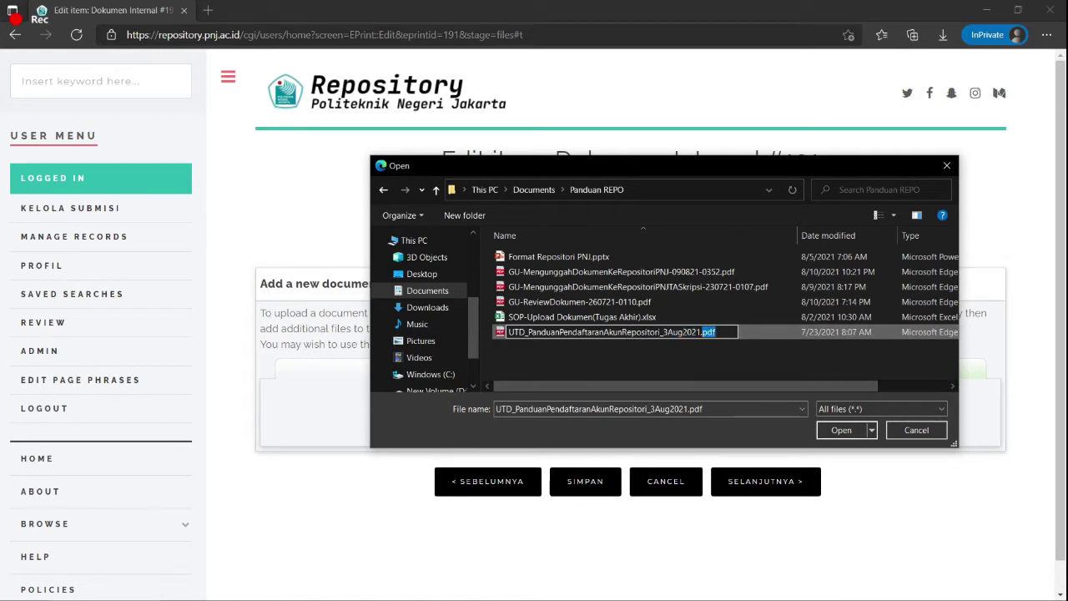
pyautogui.press('Escape')
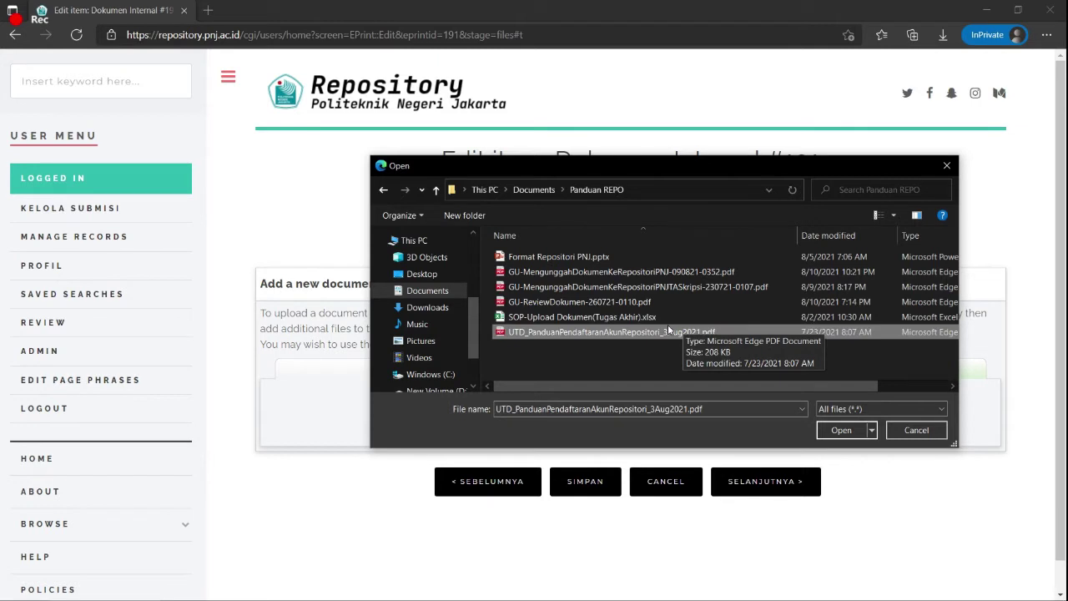
# Step: Upload the selected PDF and set its visibility to Publik
pyautogui.click(847, 433)
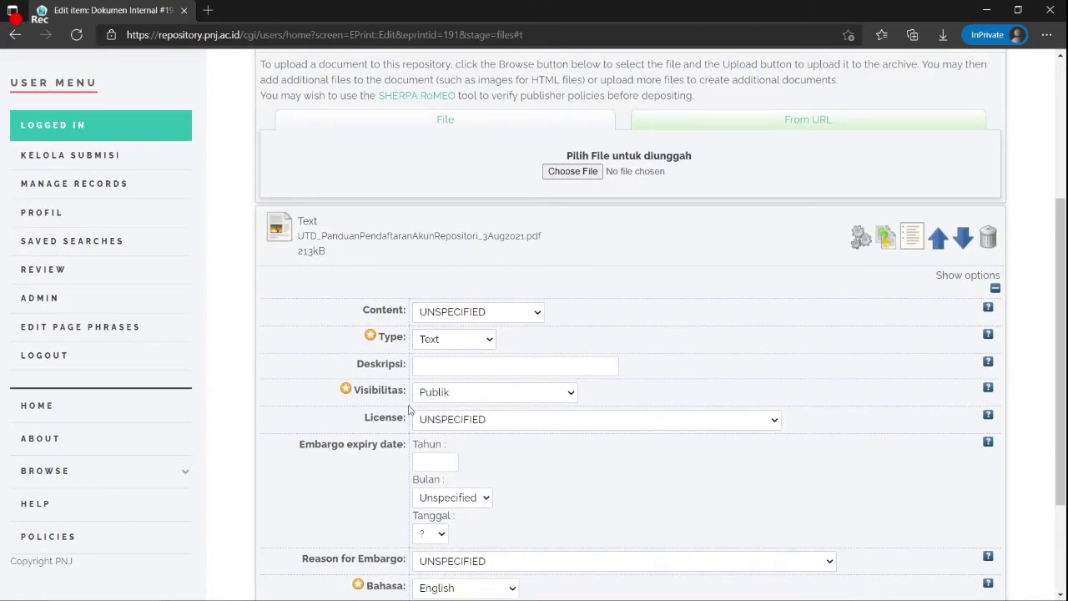
pyautogui.scroll(-1, 409, 409)
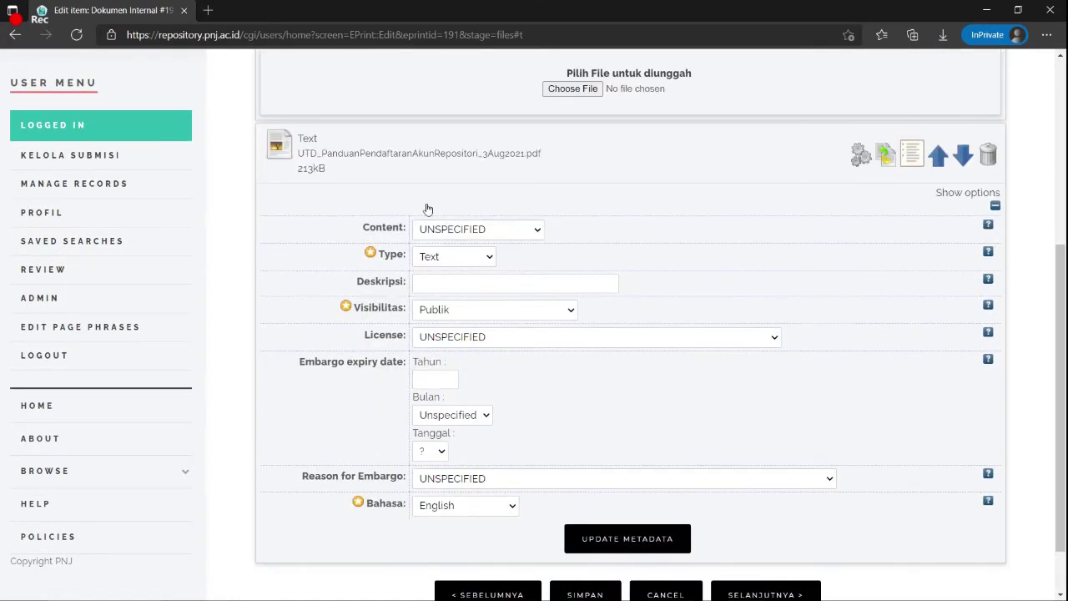
pyautogui.click(430, 283)
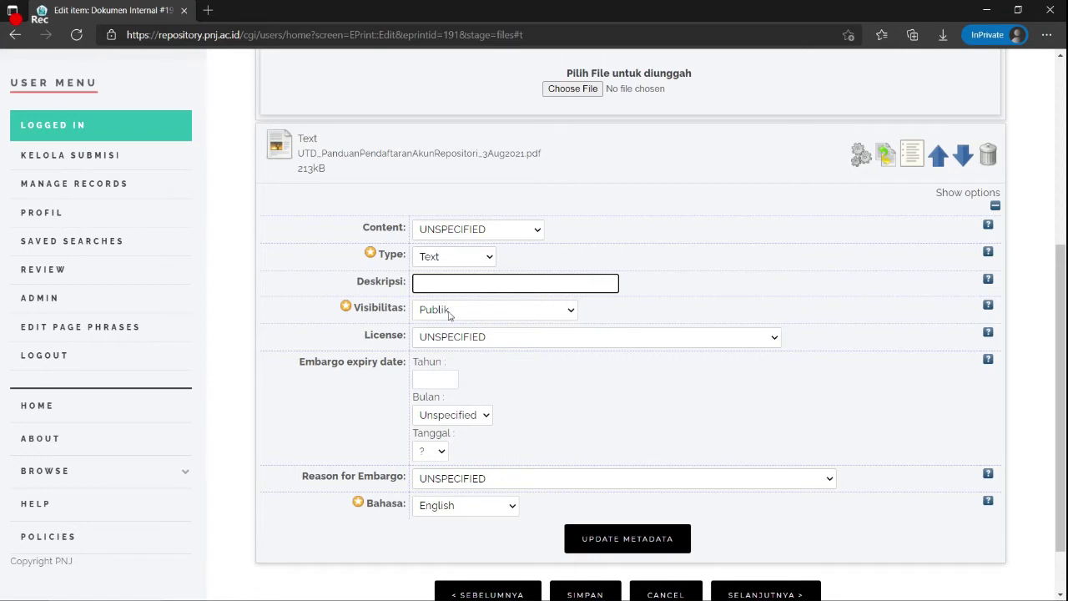
pyautogui.click(495, 311)
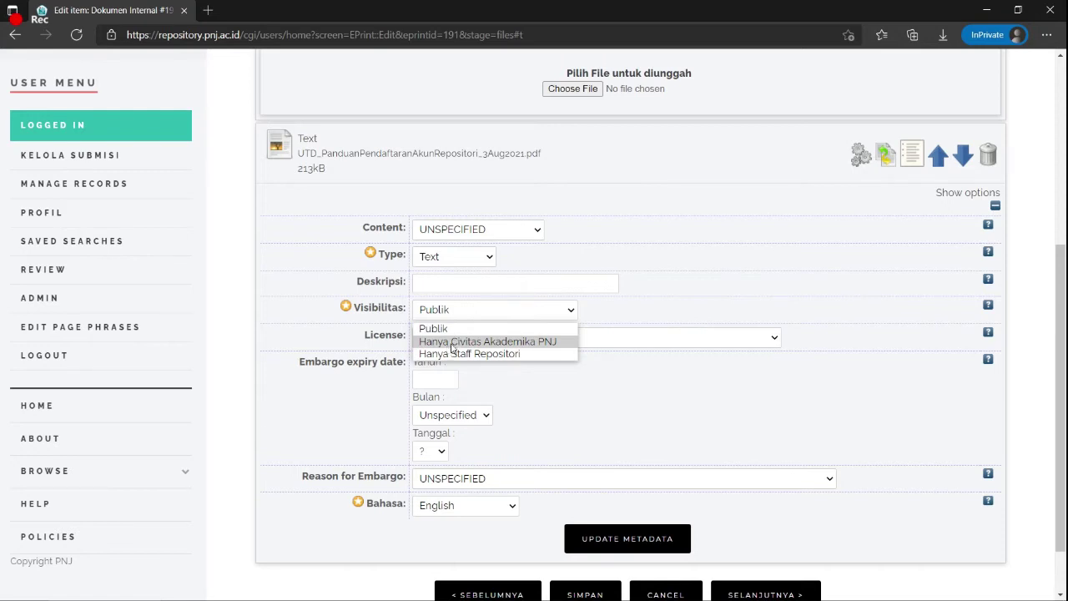
pyautogui.click(328, 155)
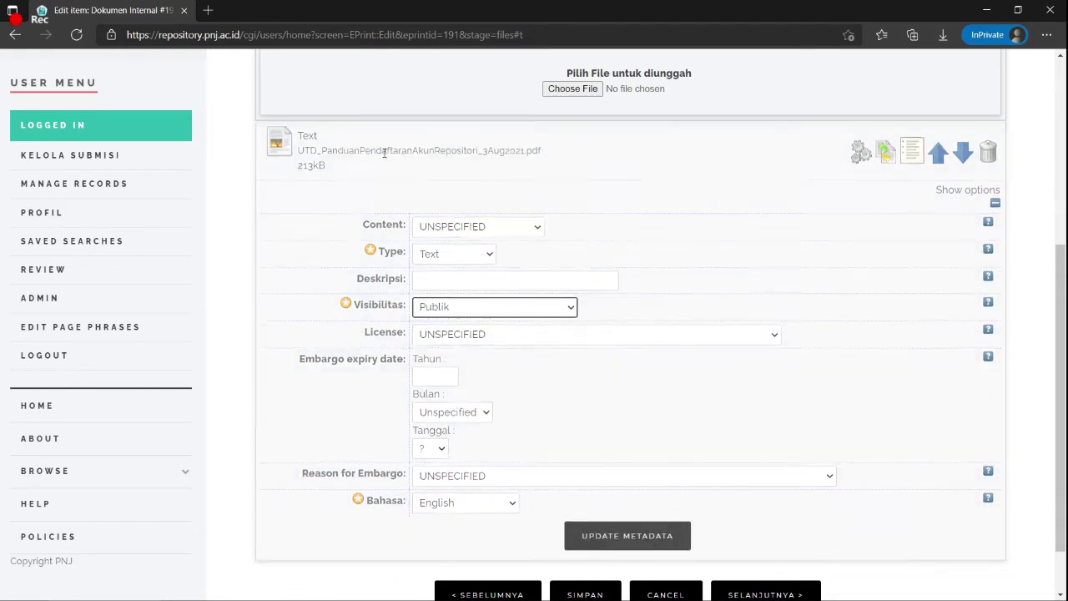
pyautogui.click(437, 314)
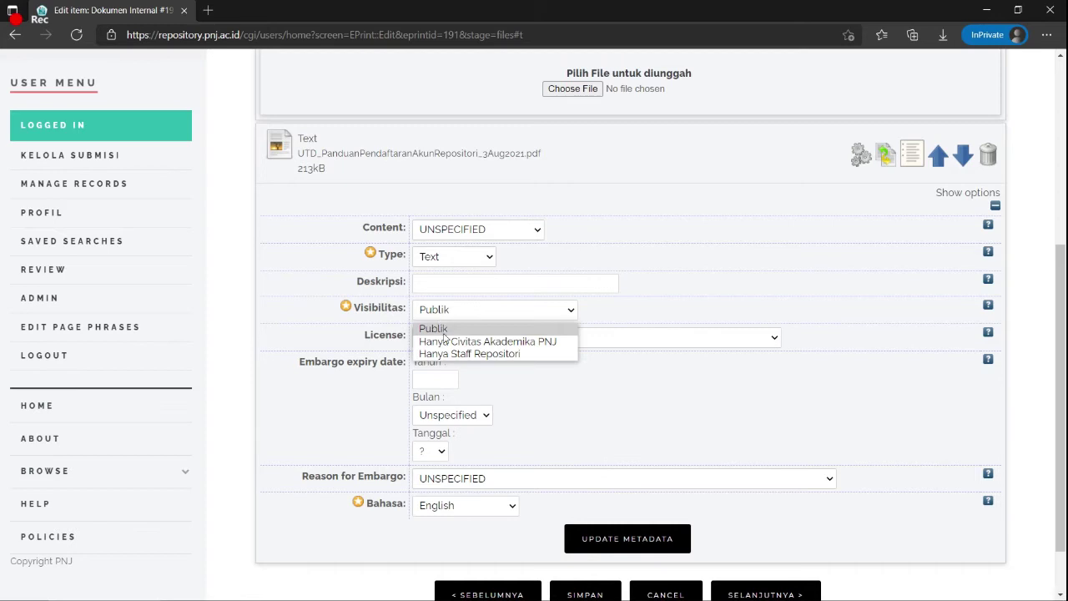
pyautogui.click(444, 333)
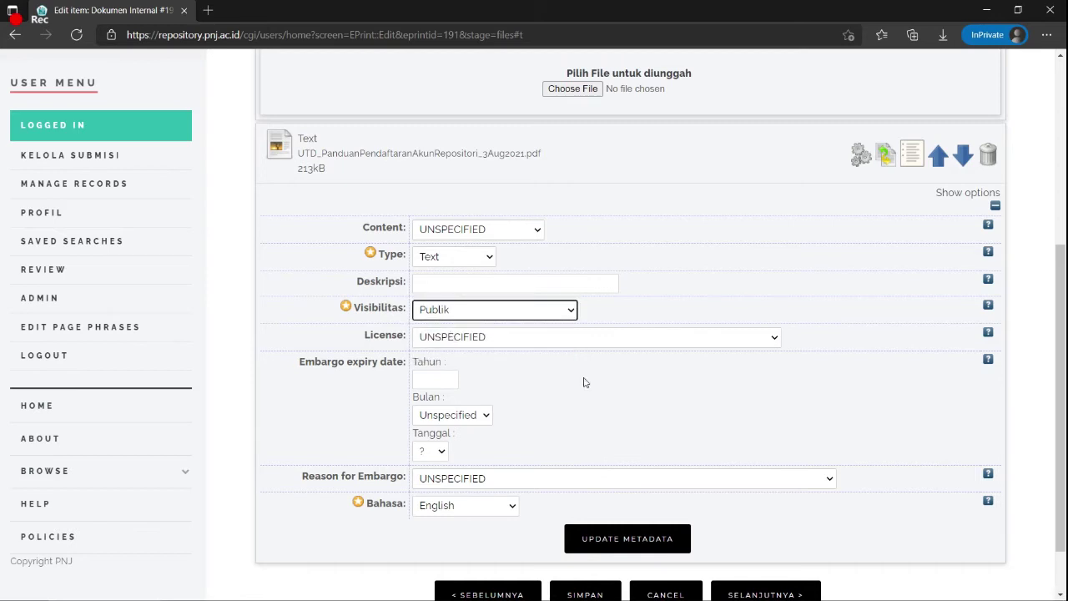
# Step: Set the uploaded document's language to Indonesian
pyautogui.click(479, 506)
pyautogui.scroll(-10, 488, 416)
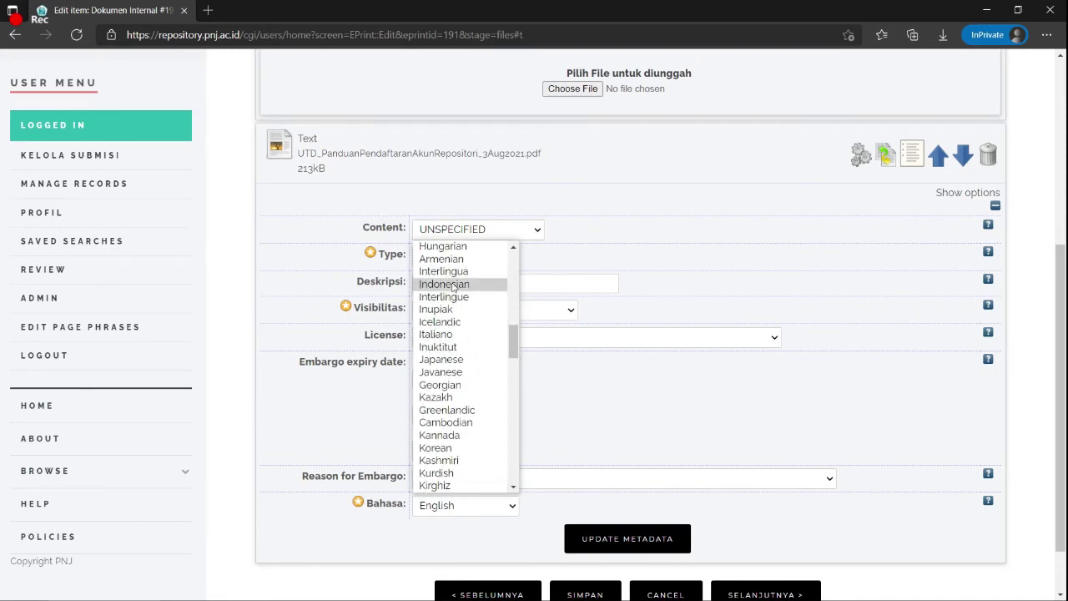
pyautogui.press('Escape')
pyautogui.scroll(3, 890, 493)
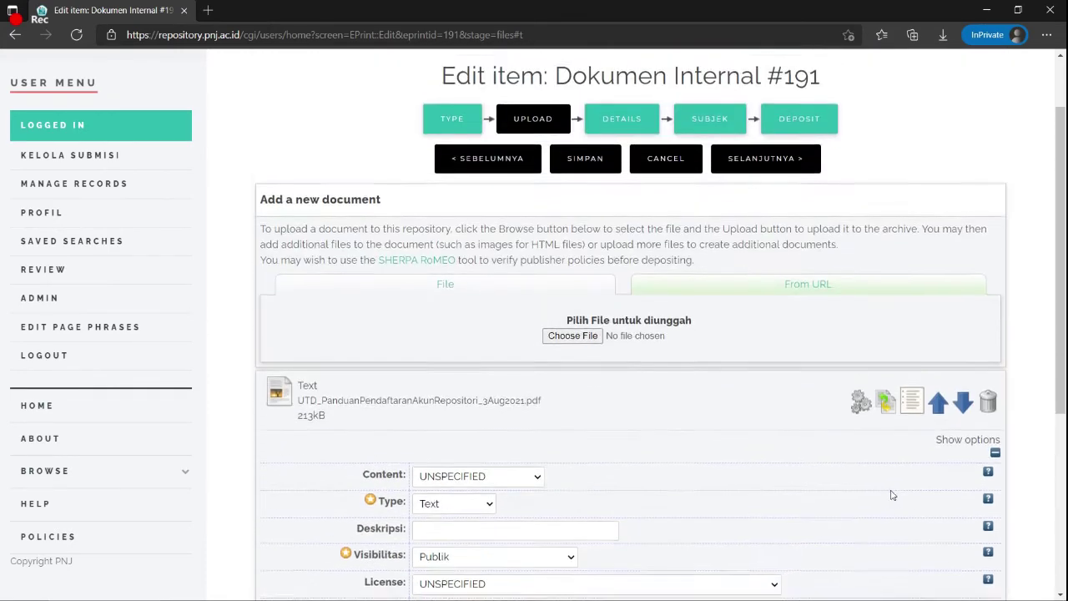
pyautogui.scroll(-2, 877, 494)
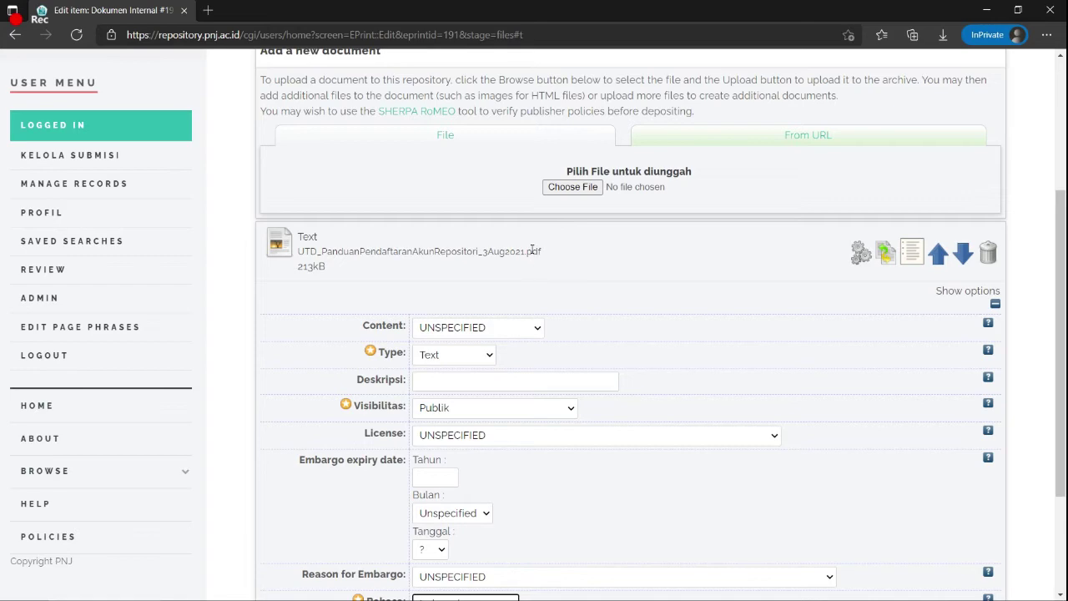
pyautogui.click(572, 187)
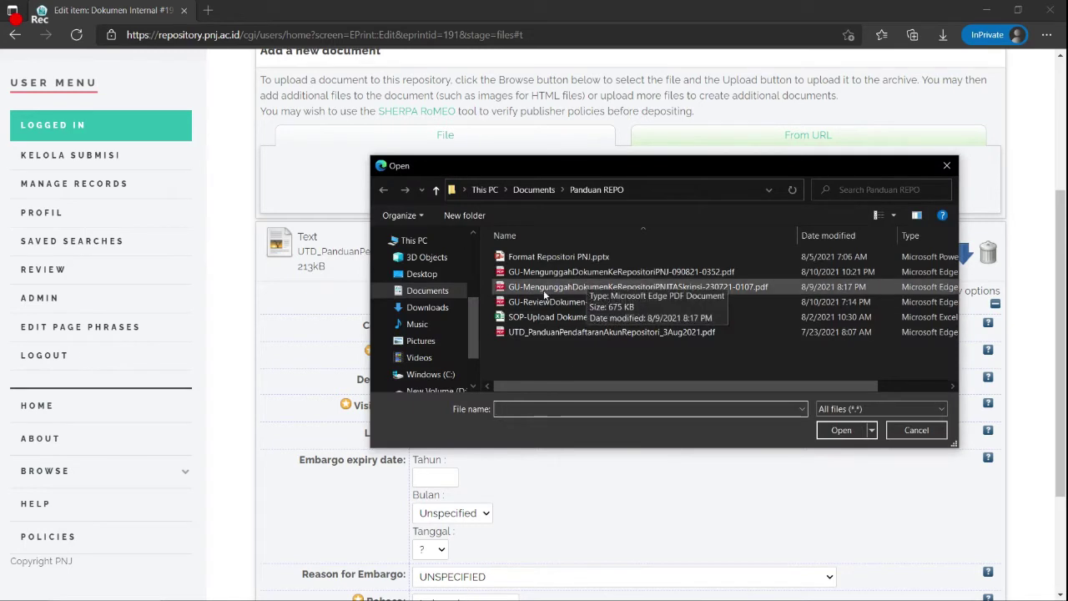
pyautogui.click(903, 432)
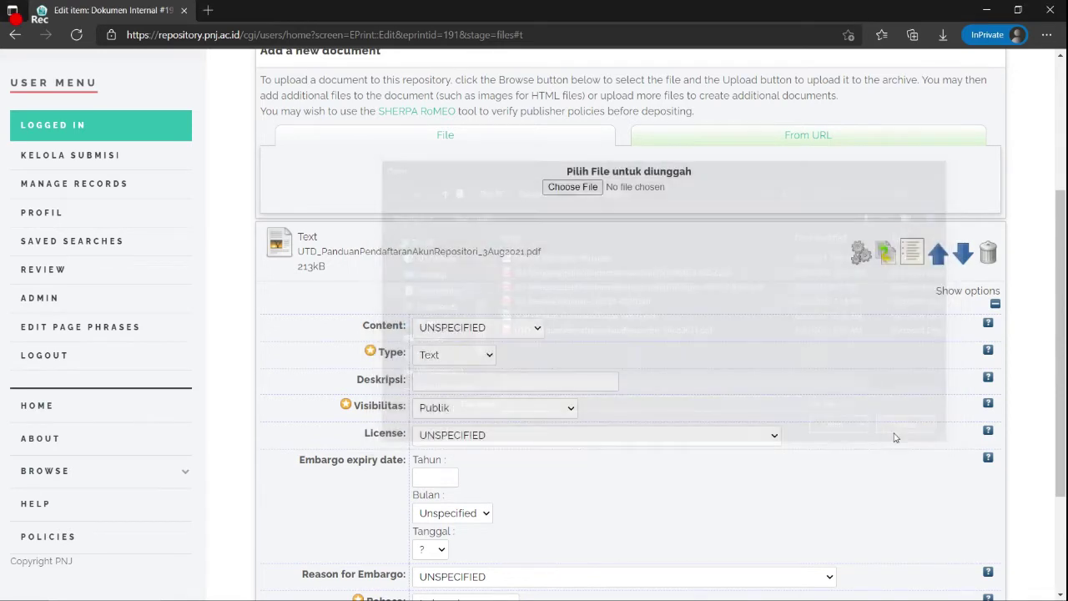
# Step: Continue to the Details stage and enter Panduan Pembuatan Akun Repository as the item's title
pyautogui.scroll(-2, 579, 319)
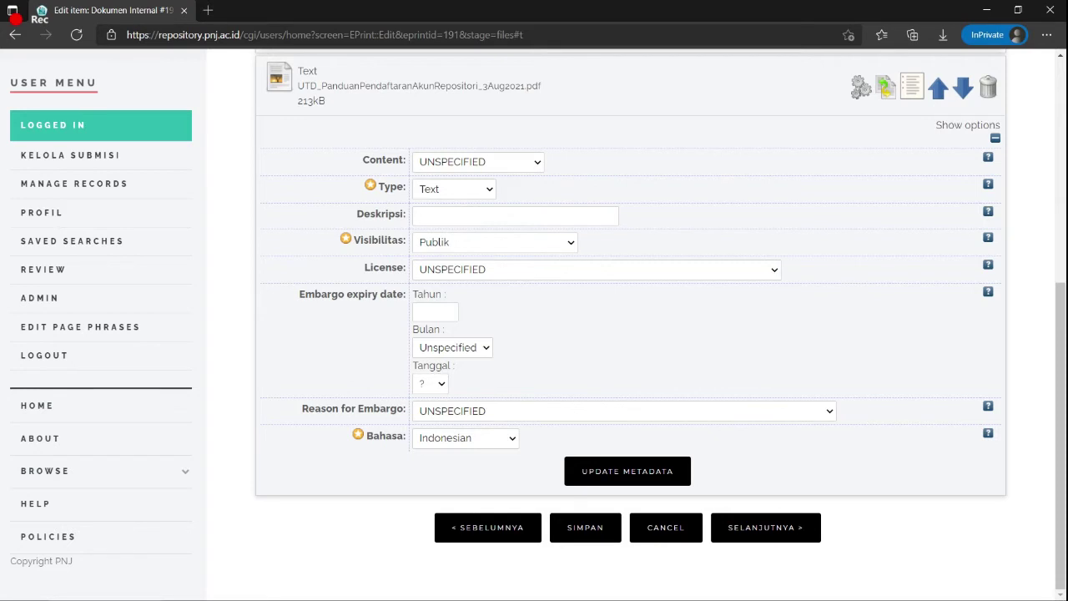
pyautogui.click(808, 531)
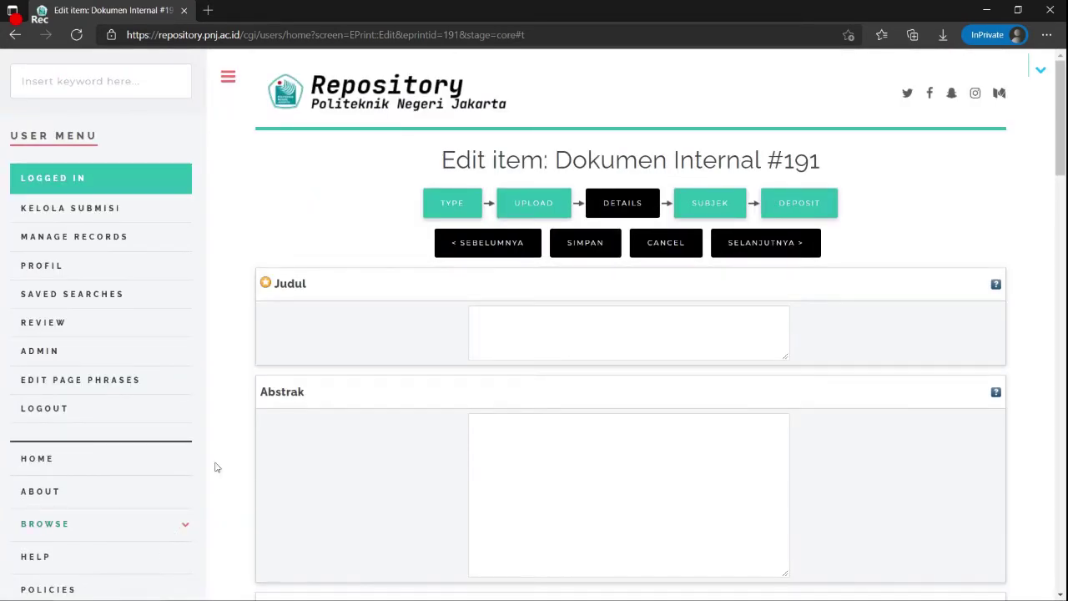
pyautogui.click(488, 341)
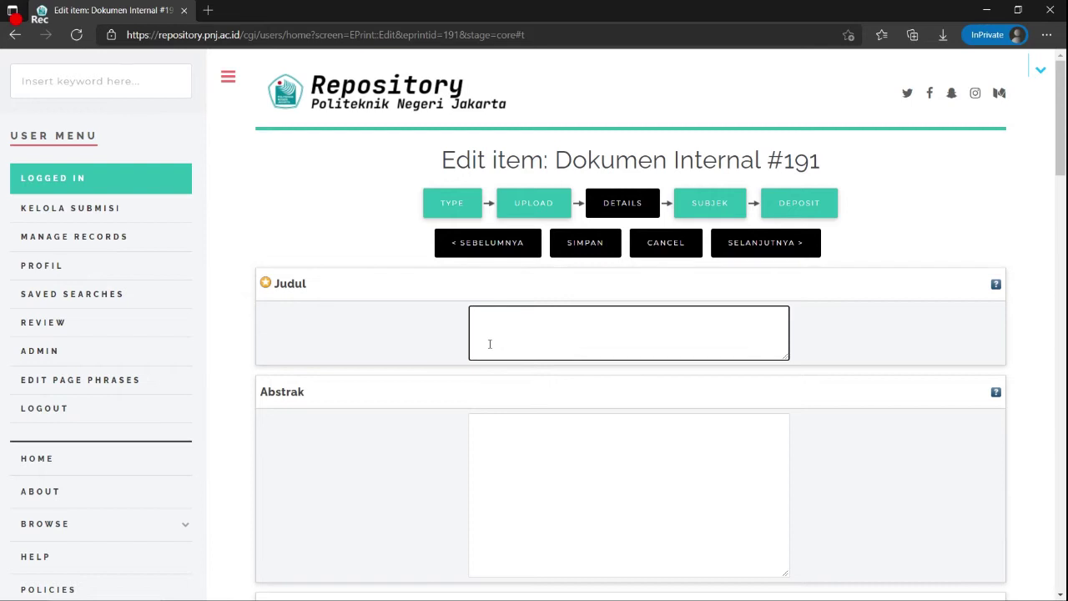
pyautogui.write('Panduan')
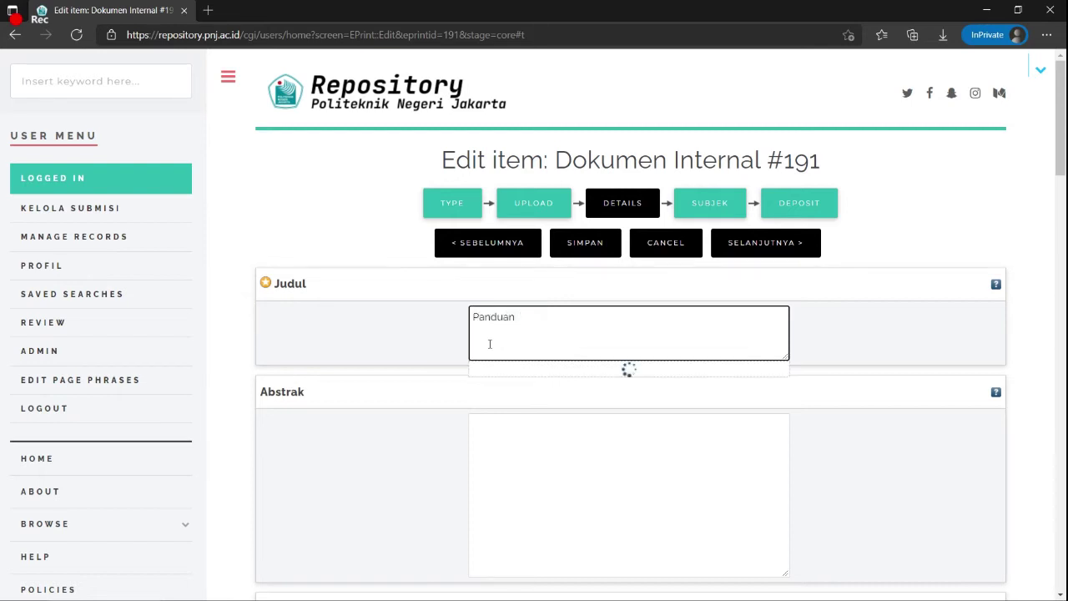
pyautogui.write(' Pembuatan Akun Repos')
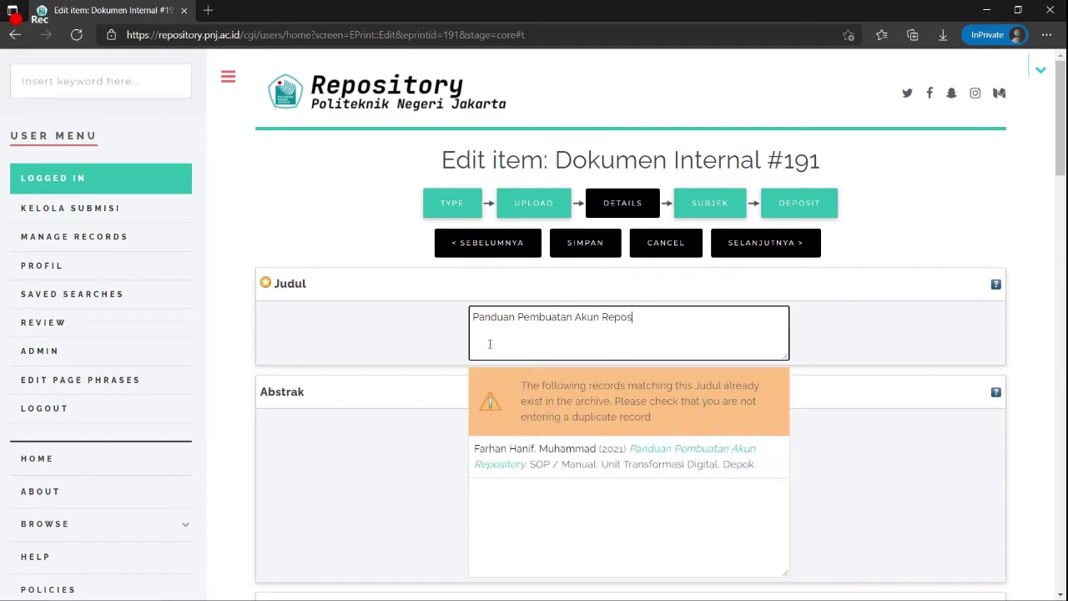
pyautogui.write('itory')
pyautogui.click(409, 339)
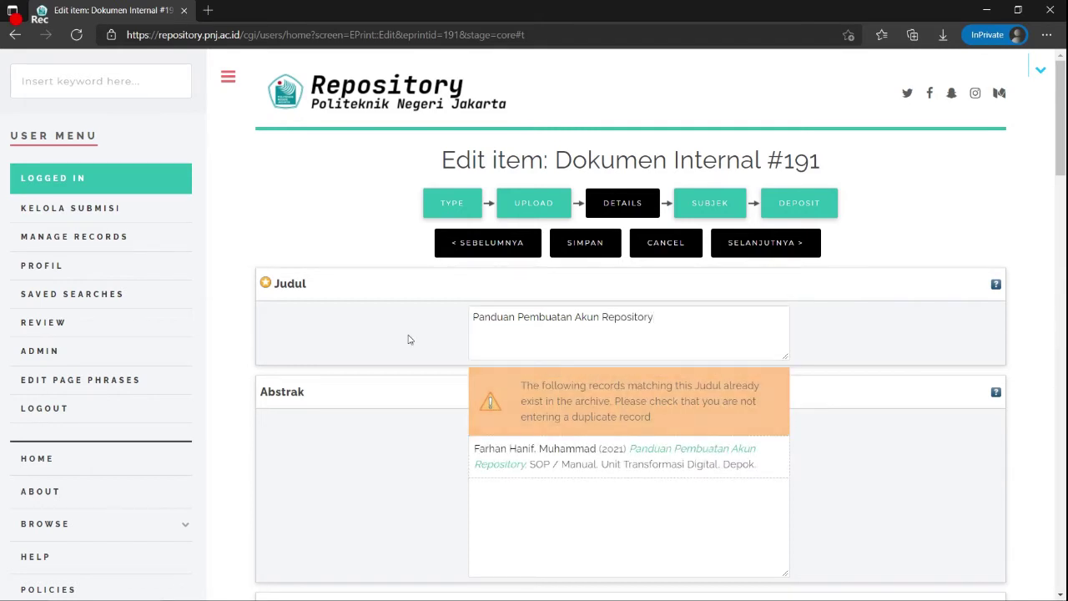
# Step: Set the internal document type to SOP / Manual
pyautogui.scroll(-2, 794, 473)
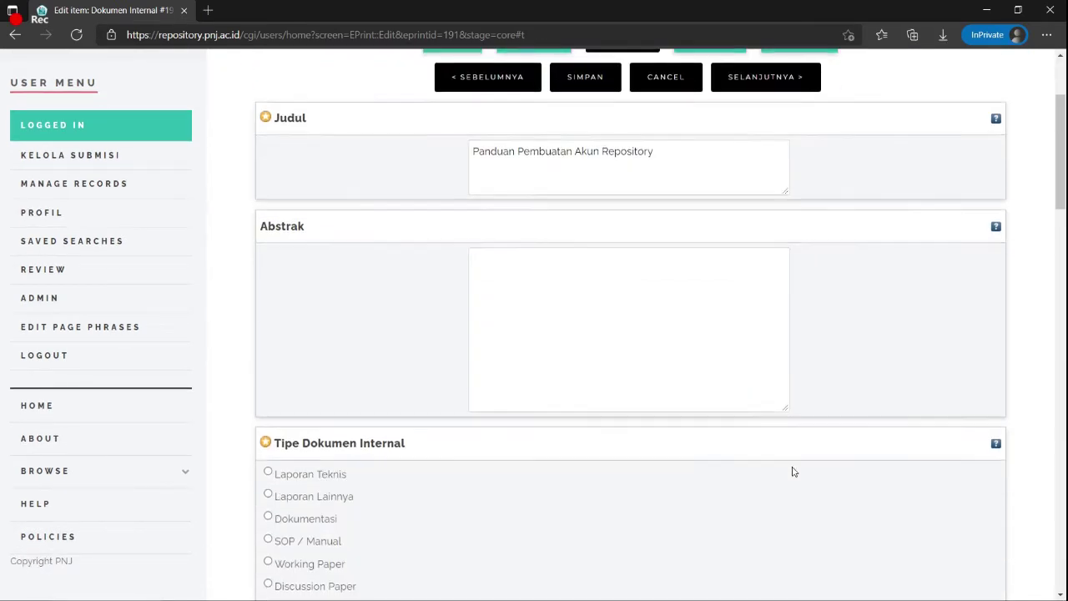
pyautogui.scroll(-1, 794, 472)
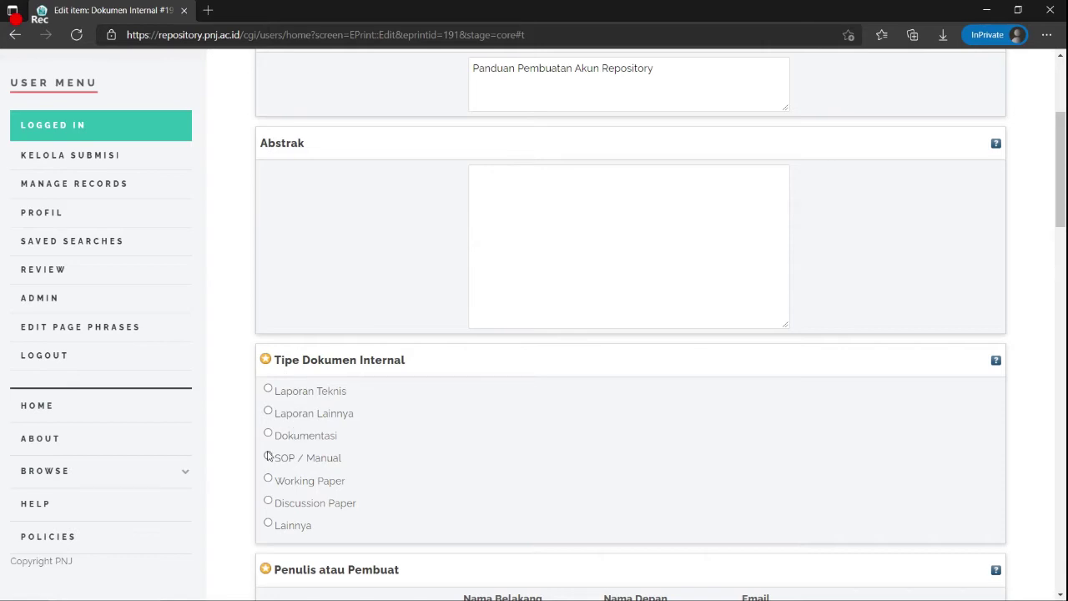
pyautogui.scroll(3, 419, 320)
pyautogui.scroll(-4, 424, 315)
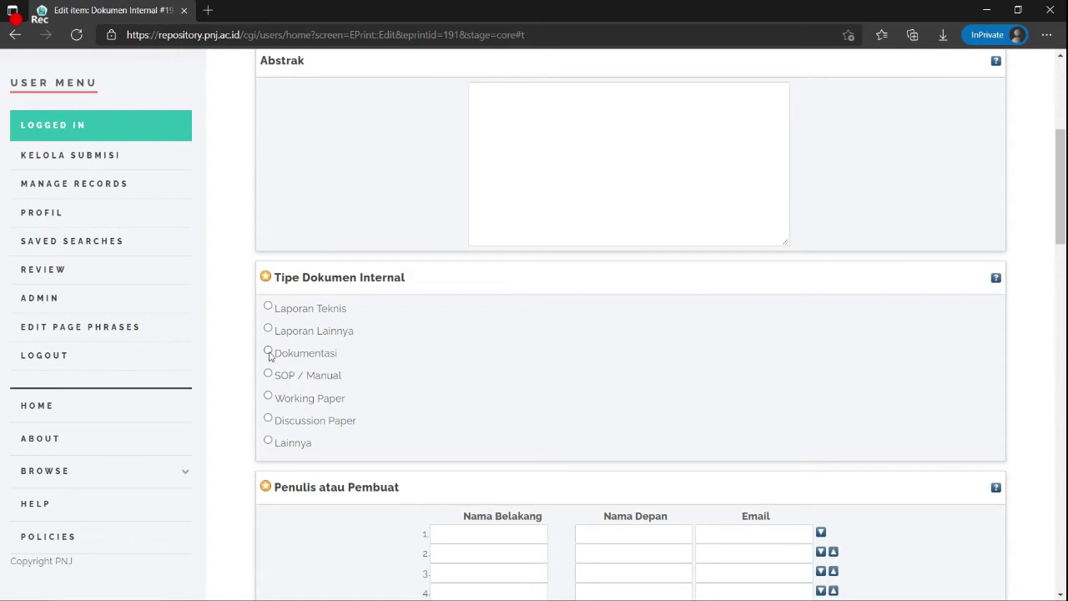
pyautogui.click(268, 376)
pyautogui.scroll(4, 493, 415)
pyautogui.scroll(-3, 581, 408)
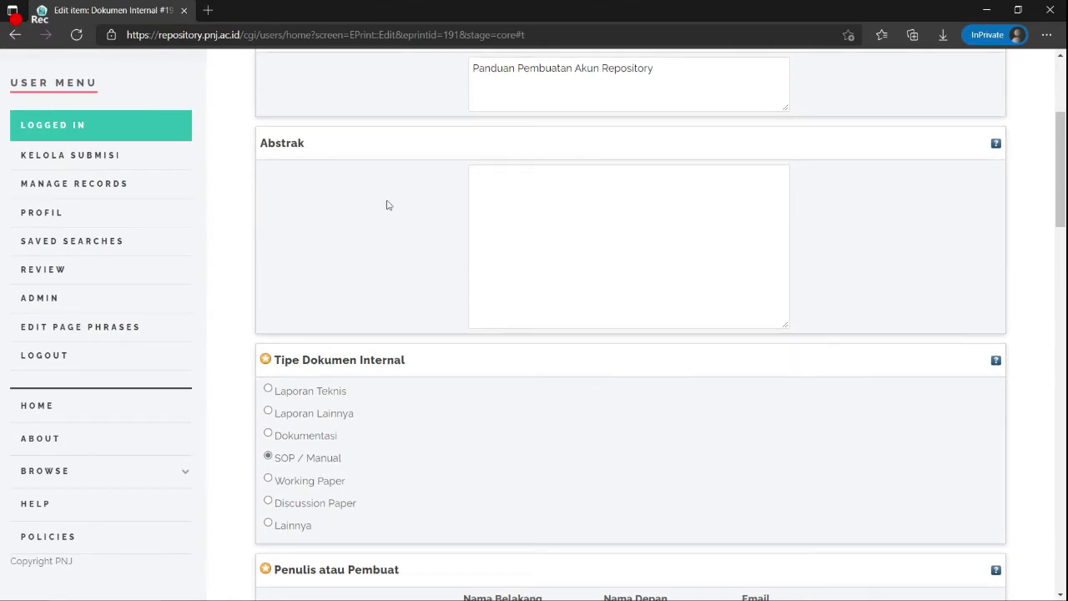
pyautogui.scroll(2, 386, 204)
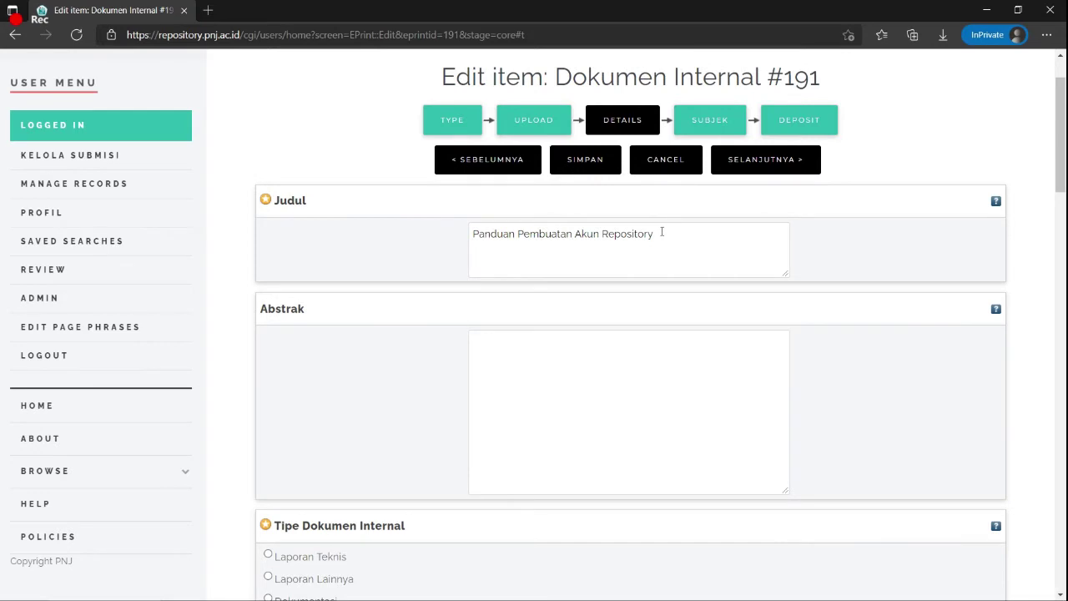
pyautogui.scroll(-3, 308, 348)
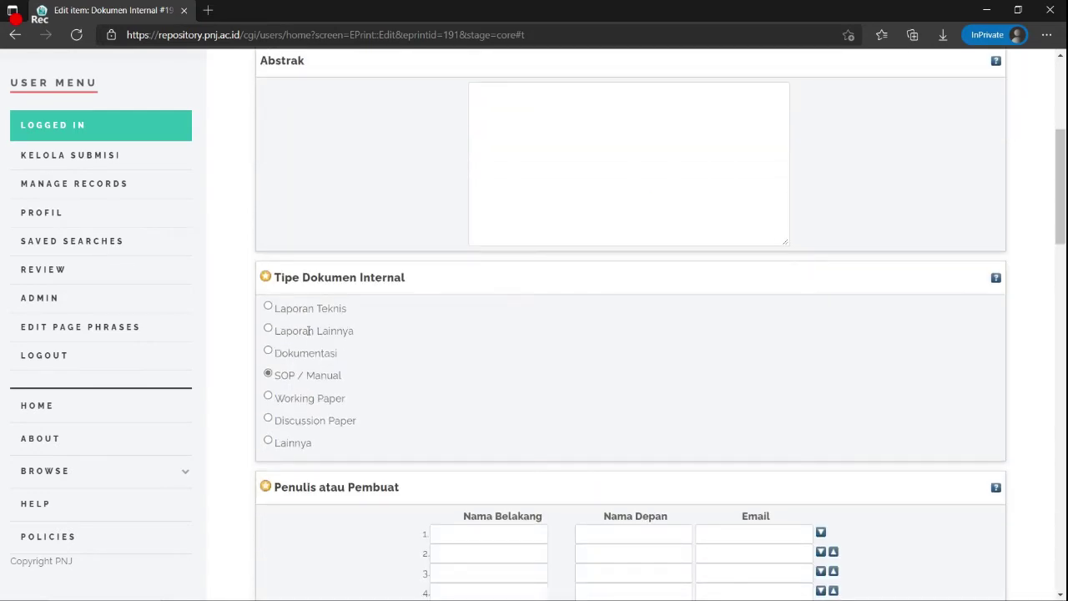
# Step: Fill in the first author's last name, first name and e-mail under Penulis atau Pembuat
pyautogui.scroll(-1, 308, 331)
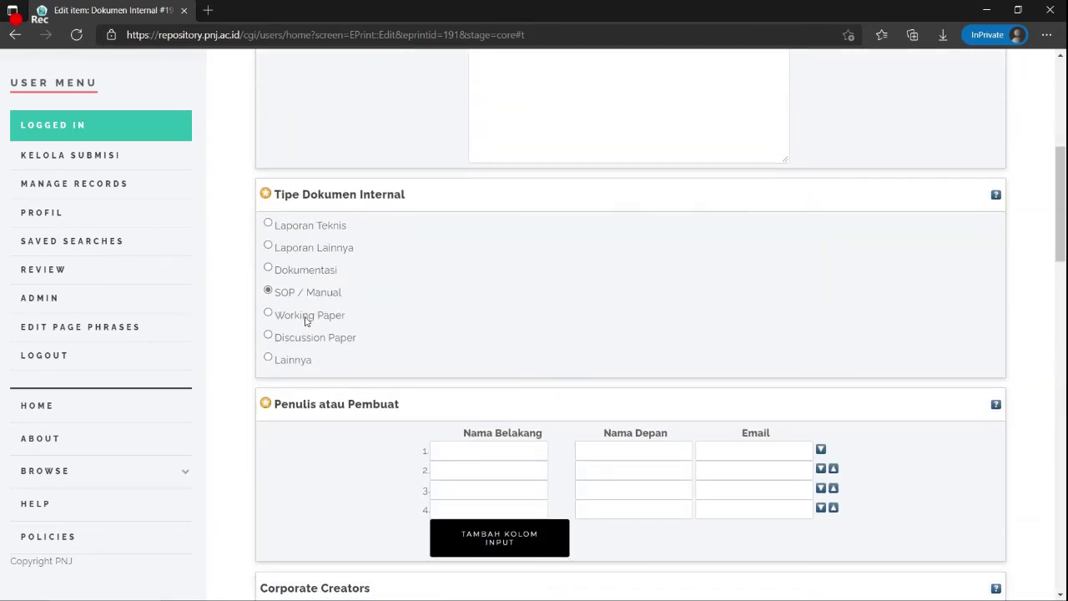
pyautogui.click(485, 448)
pyautogui.scroll(-1, 465, 365)
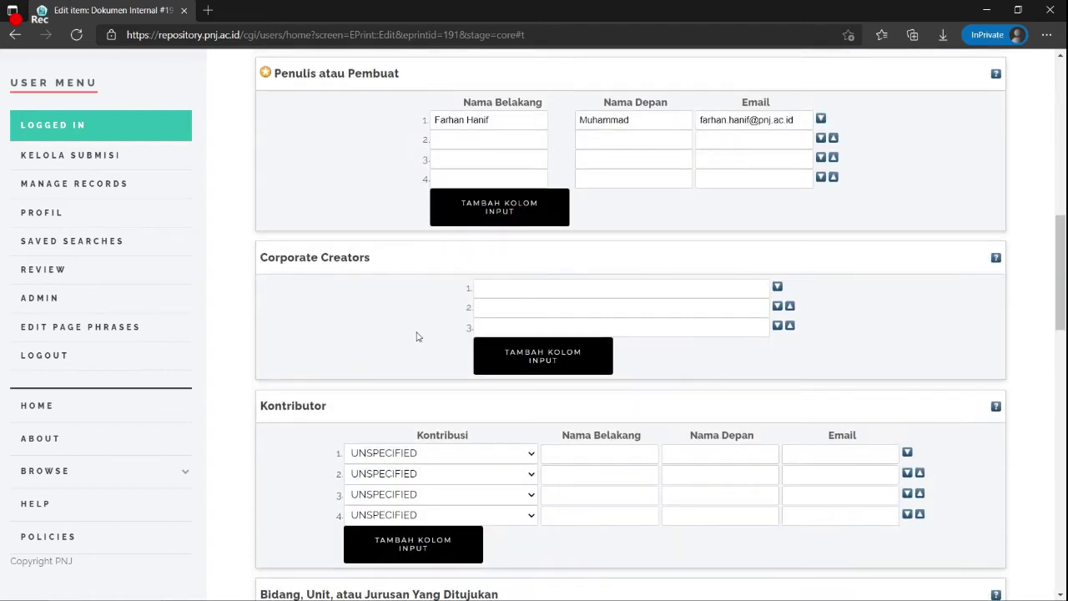
# Step: Select Unit dan Bagian: Bagian Keuangan as the document's intended unit
pyautogui.scroll(-4, 418, 336)
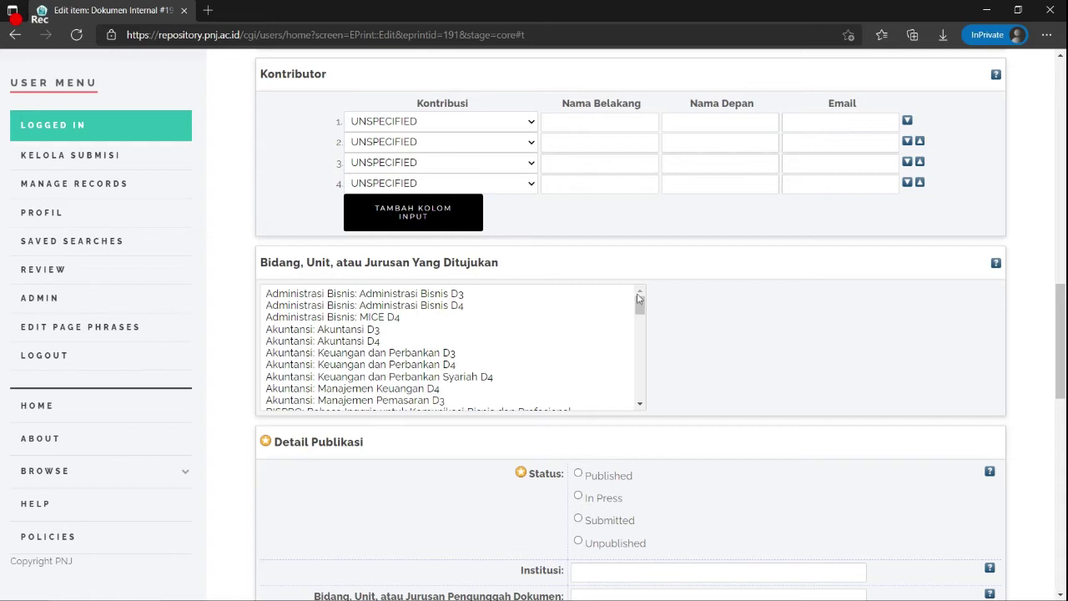
pyautogui.moveTo(639, 298); pyautogui.dragTo(486, 374)
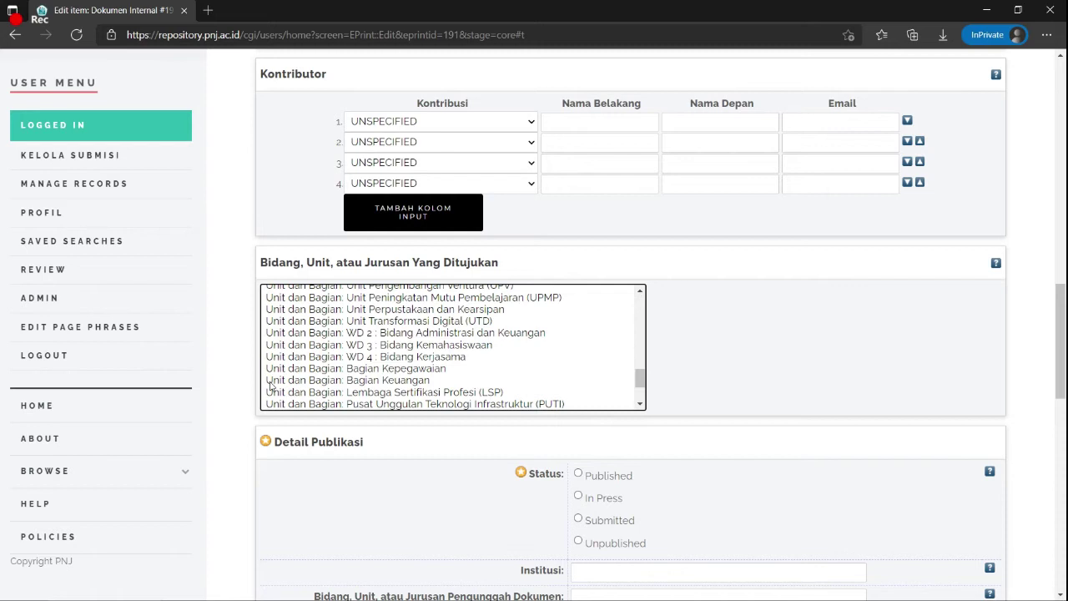
pyautogui.click(330, 386)
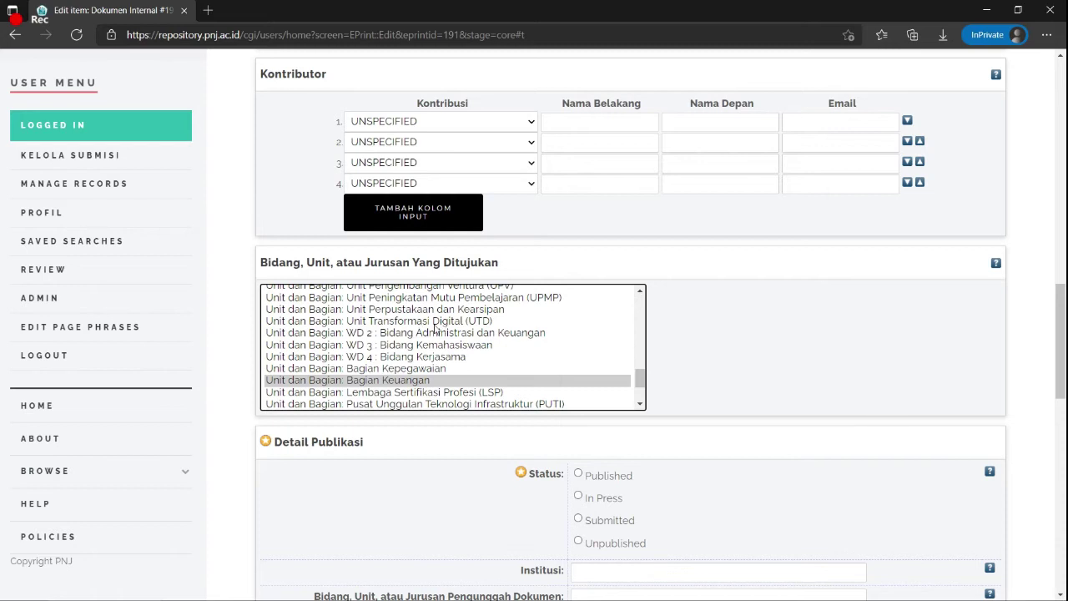
# Step: Select both Unit Transformasi Digital (UTD) and Unit Peningkatan Mutu Pembelajaran (UPMP) as the document's intended units
pyautogui.scroll(2, 429, 331)
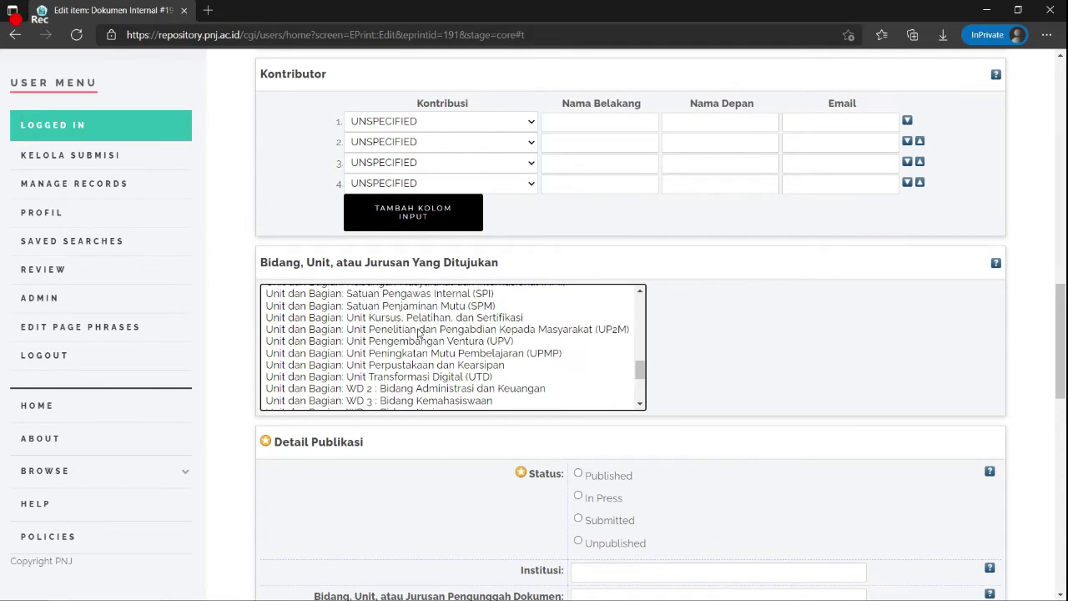
pyautogui.scroll(-1, 417, 335)
pyautogui.scroll(-1, 418, 337)
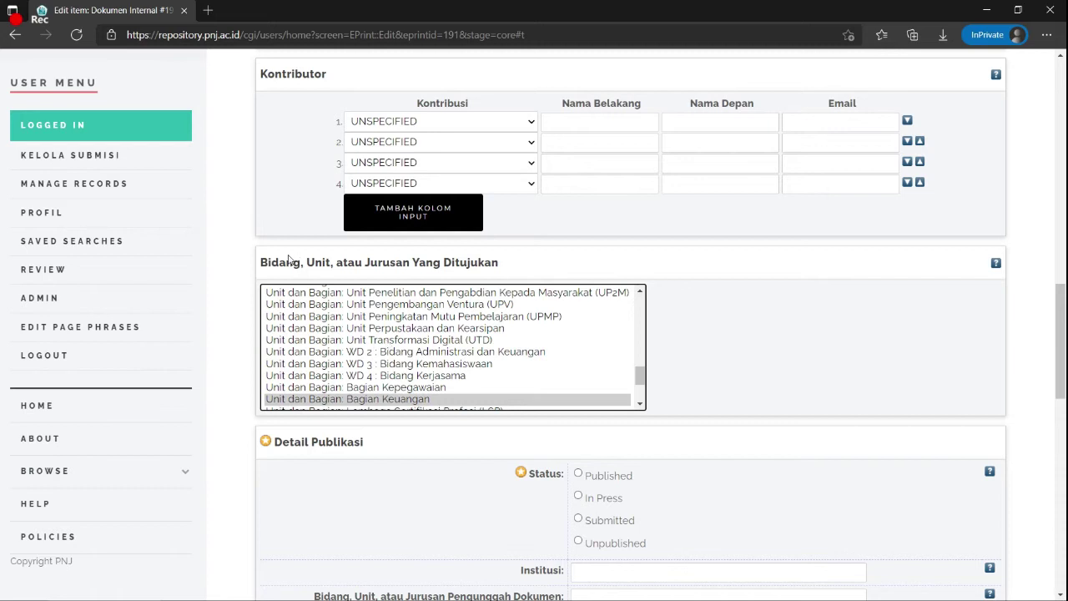
pyautogui.click(435, 343)
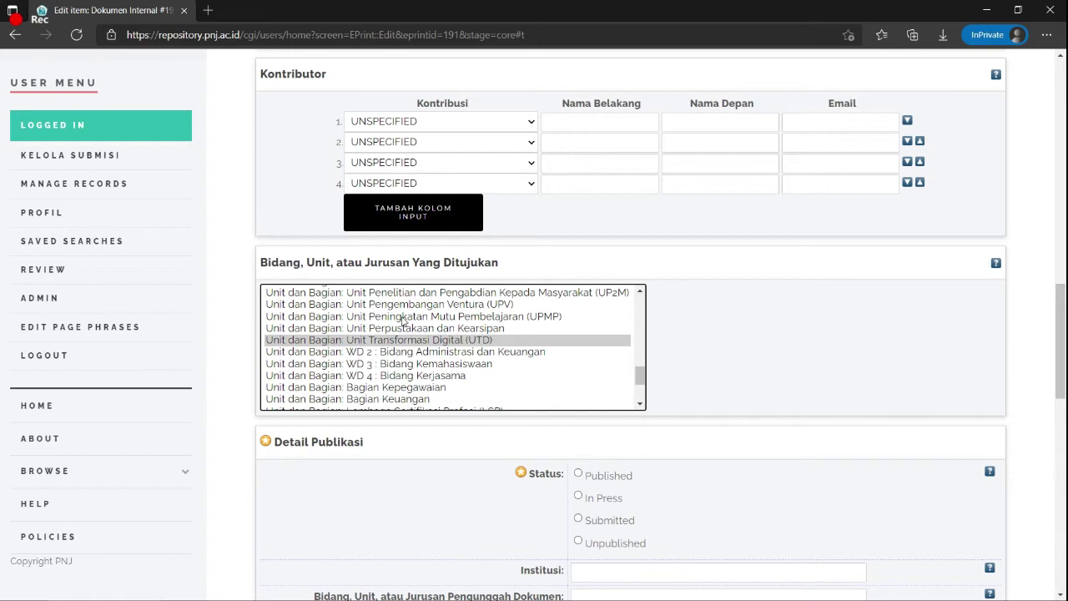
pyautogui.keyDown('ctrl'); pyautogui.click(321, 322); pyautogui.keyUp('ctrl')
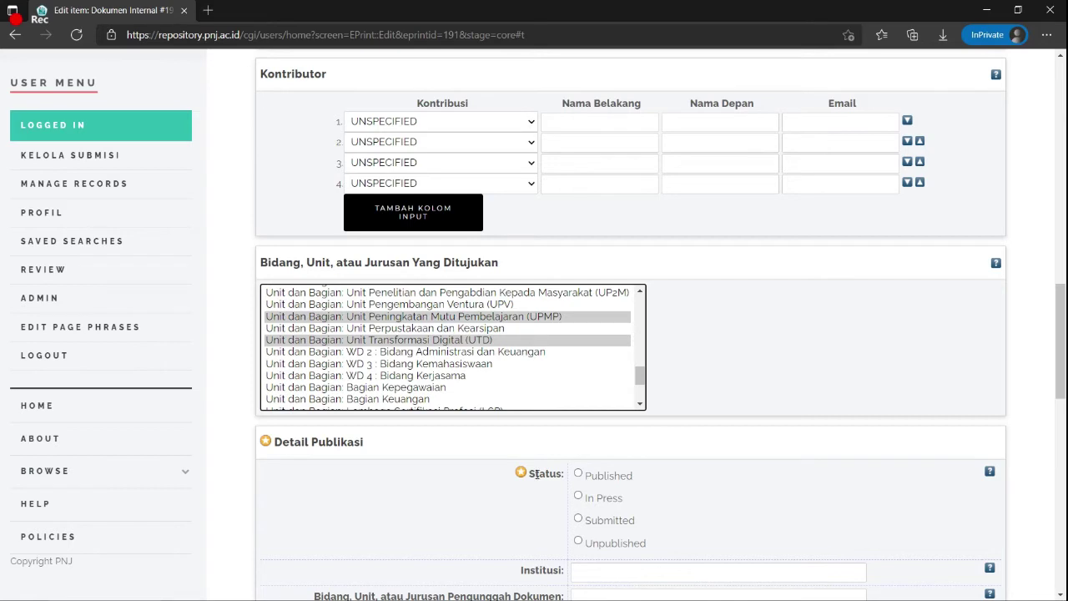
# Step: Set the publication status to Published and the institution to Politeknik Negeri Jakarta
pyautogui.scroll(-4, 535, 475)
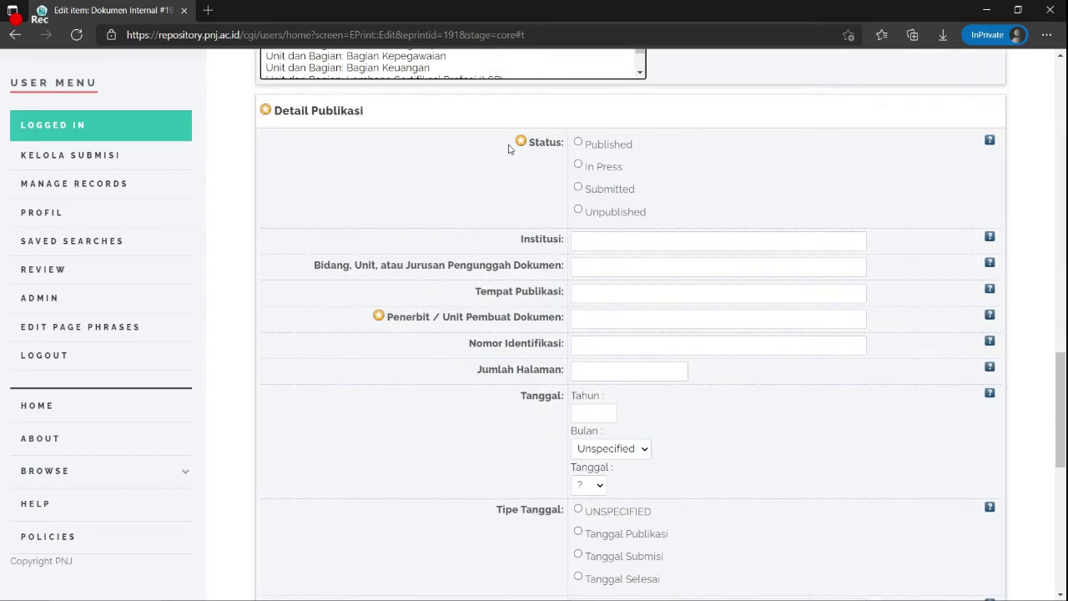
pyautogui.click(577, 142)
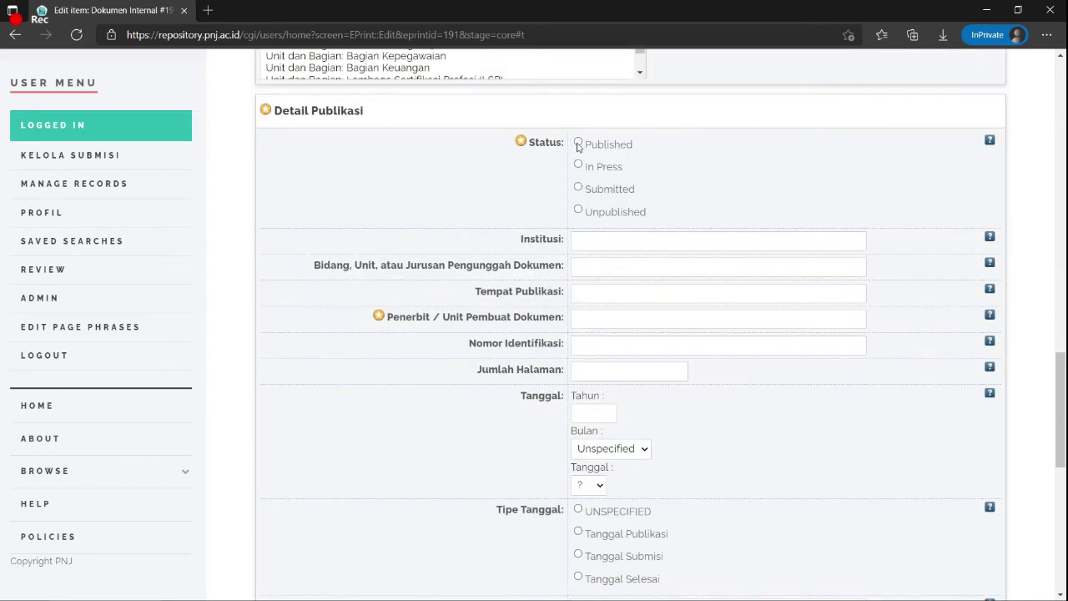
pyautogui.click(582, 239)
pyautogui.click(634, 287)
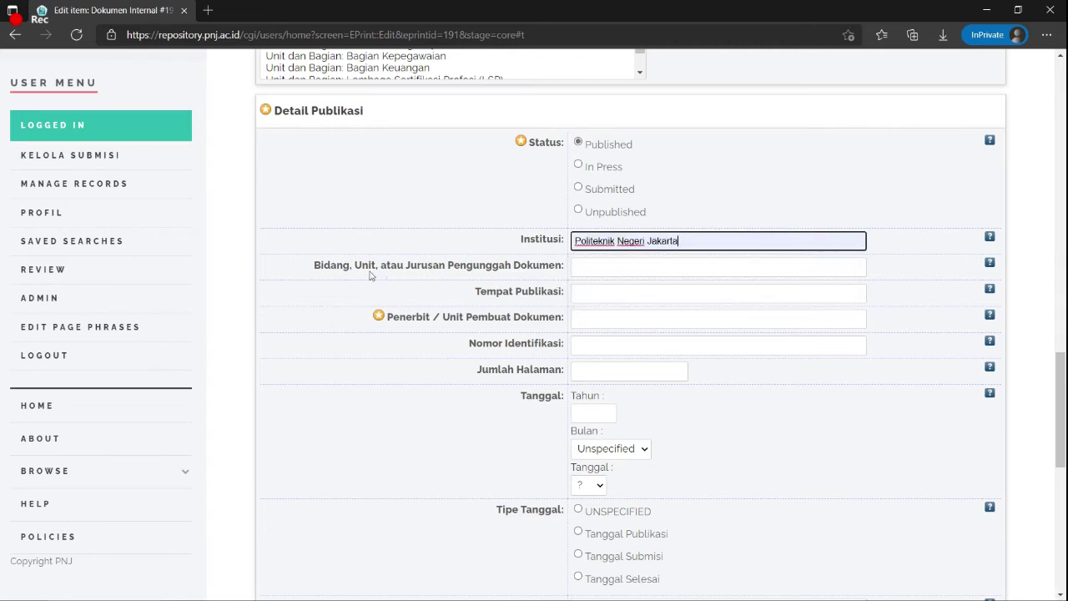
# Step: Set the uploading unit to Unit Transformasi Digital and fill the place of publication from the saved Depok entry
pyautogui.click(602, 267)
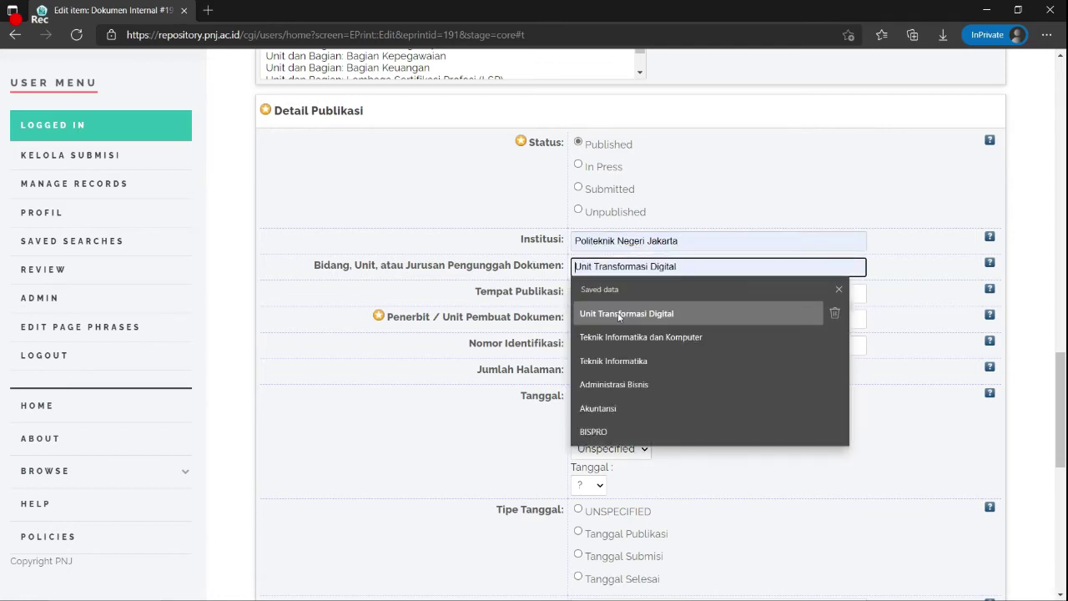
pyautogui.click(620, 315)
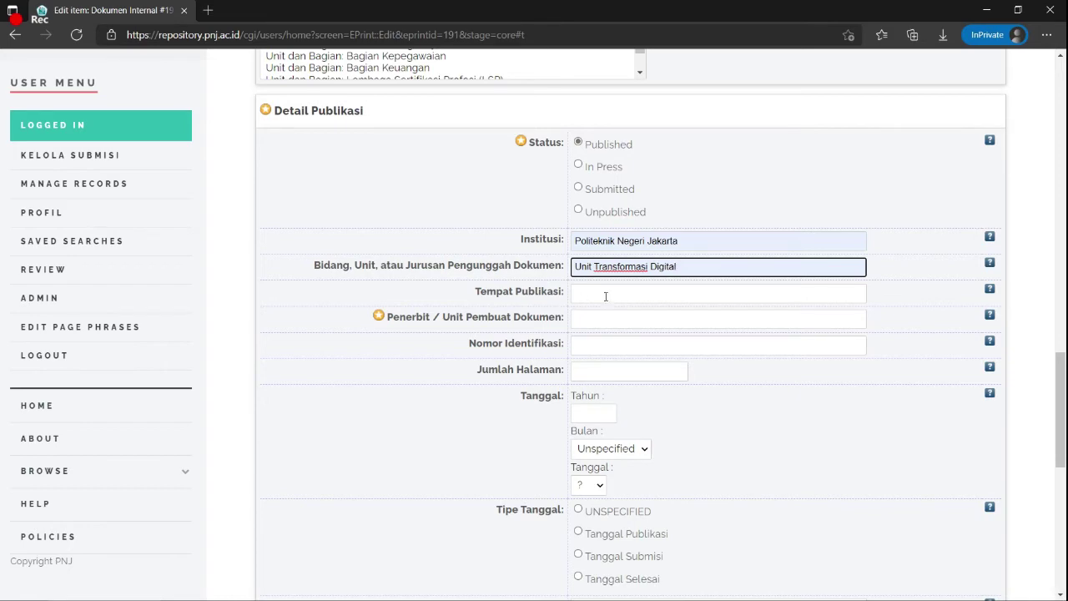
pyautogui.click(606, 296)
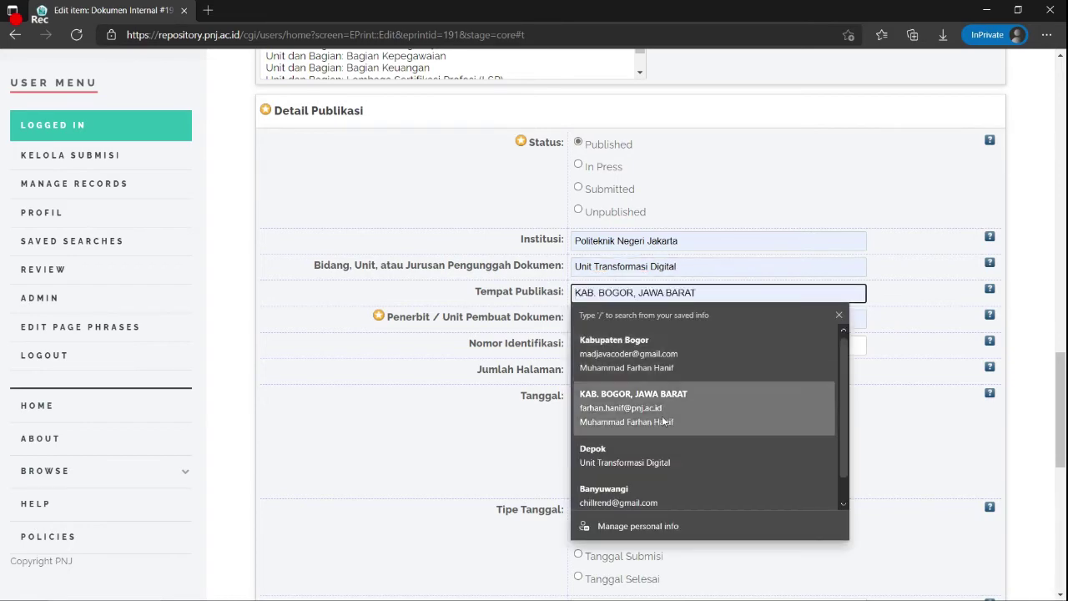
pyautogui.click(727, 451)
pyautogui.scroll(-1, 668, 345)
pyautogui.scroll(1, 620, 323)
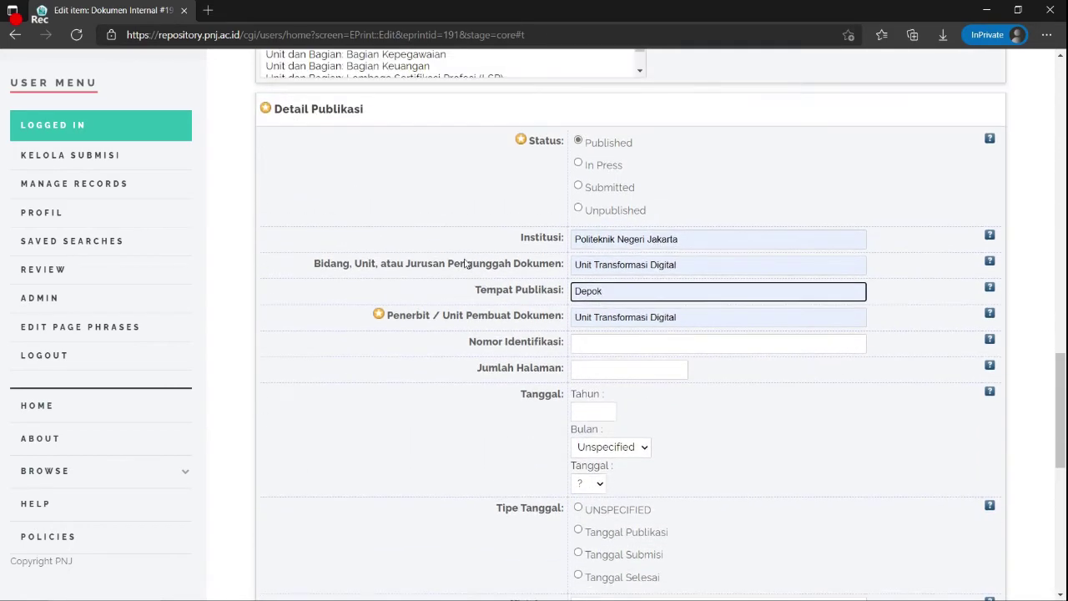
# Step: Check the entry for the publisher or unit that created the document, leaving its text as filled
pyautogui.click(609, 318)
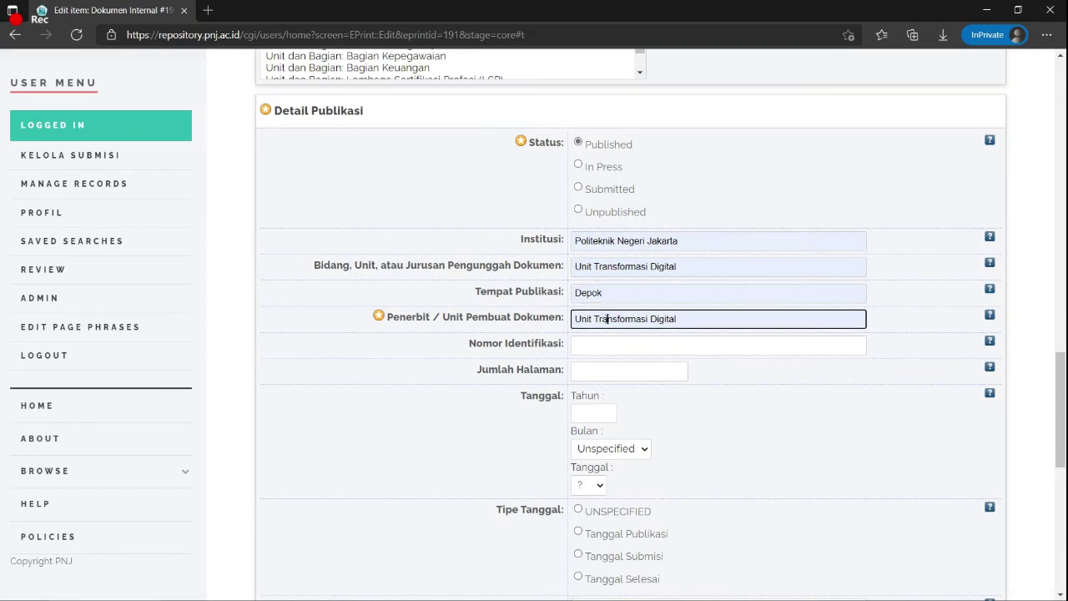
pyautogui.hotkey('ctrl', 'shift', 'Left')
pyautogui.hotkey('ctrl', 'shift', 'Left')
pyautogui.hotkey('ctrl', 'shift', 'Left')
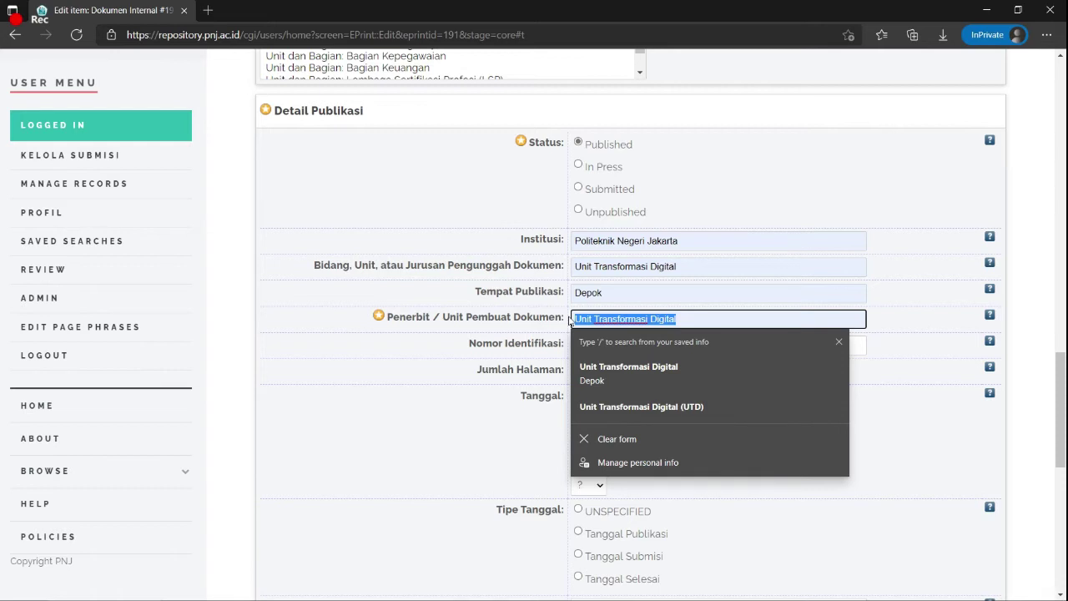
pyautogui.click(410, 411)
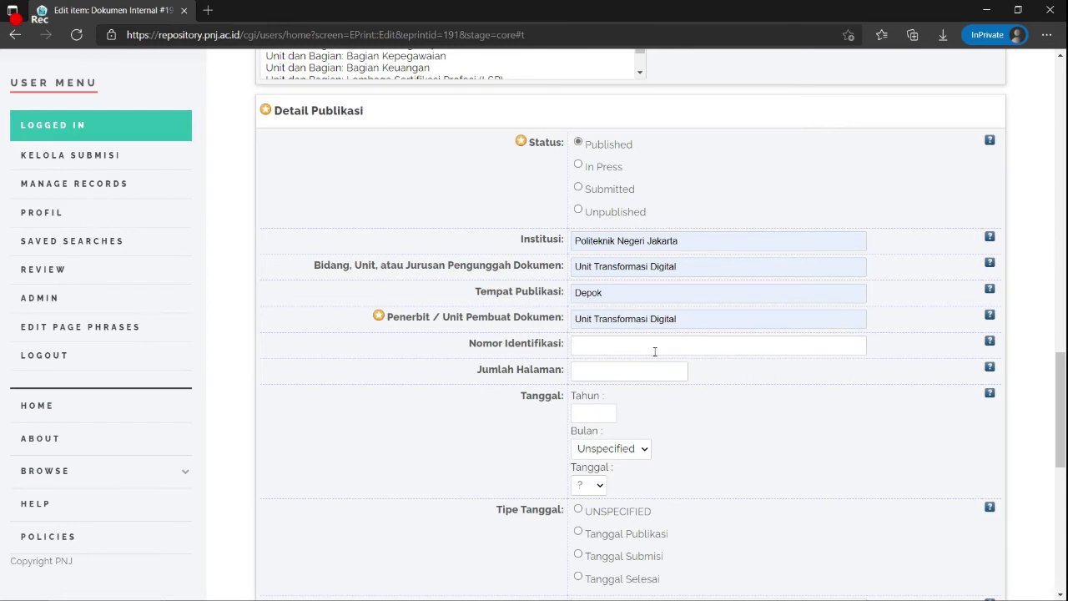
# Step: Show the help text for the identification number and set the number of pages to 3
pyautogui.click(593, 347)
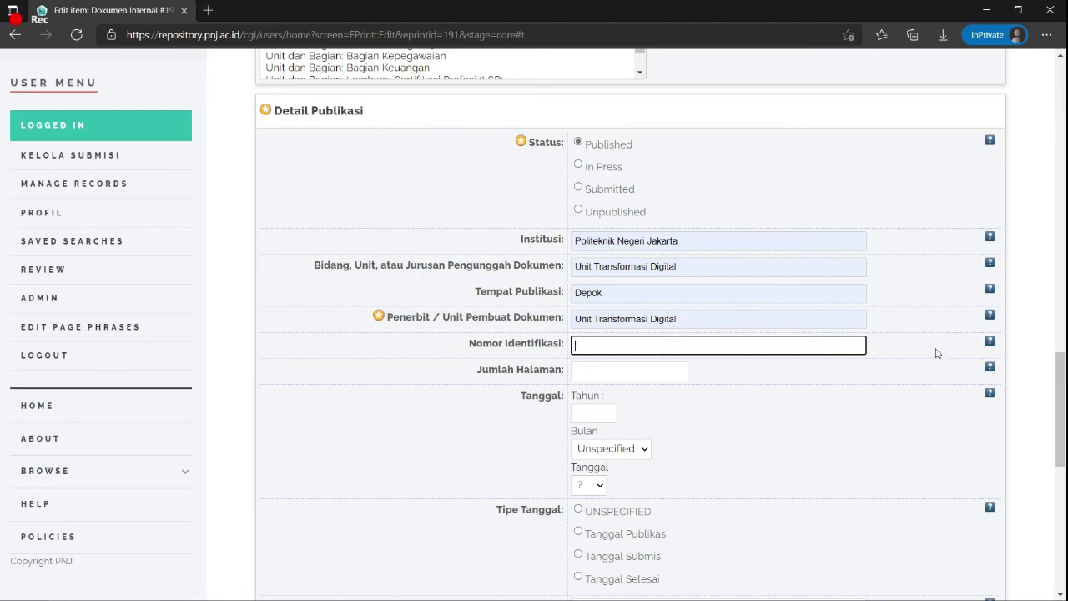
pyautogui.click(989, 343)
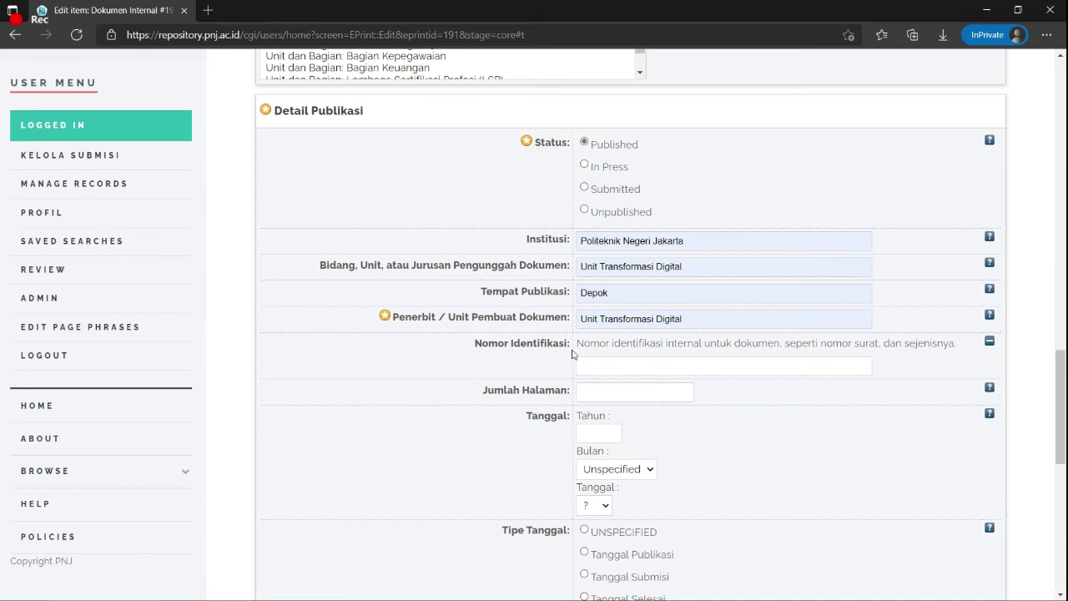
pyautogui.click(584, 392)
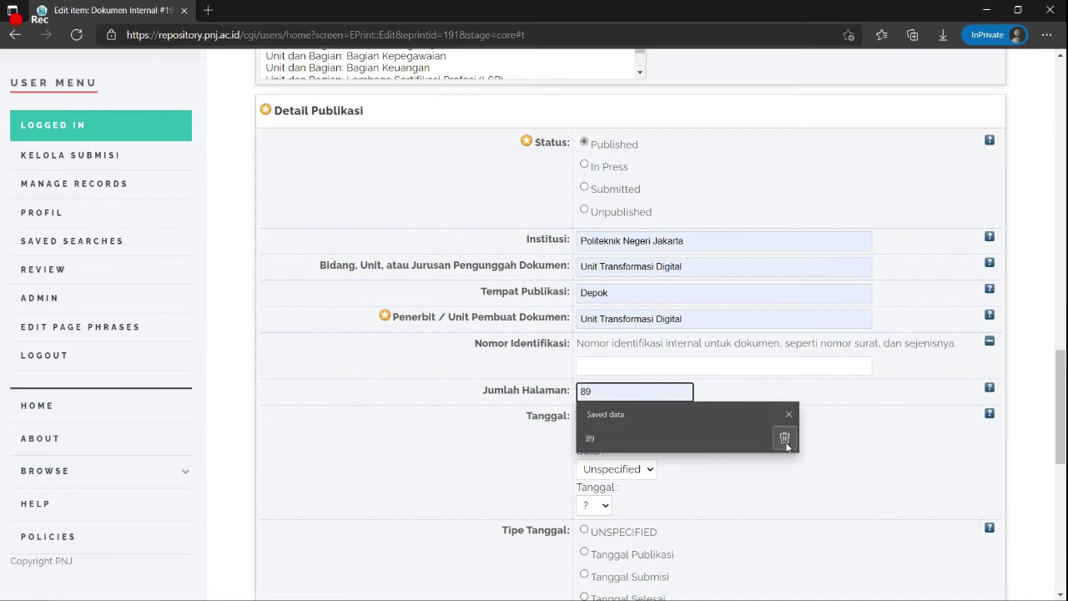
pyautogui.write('3')
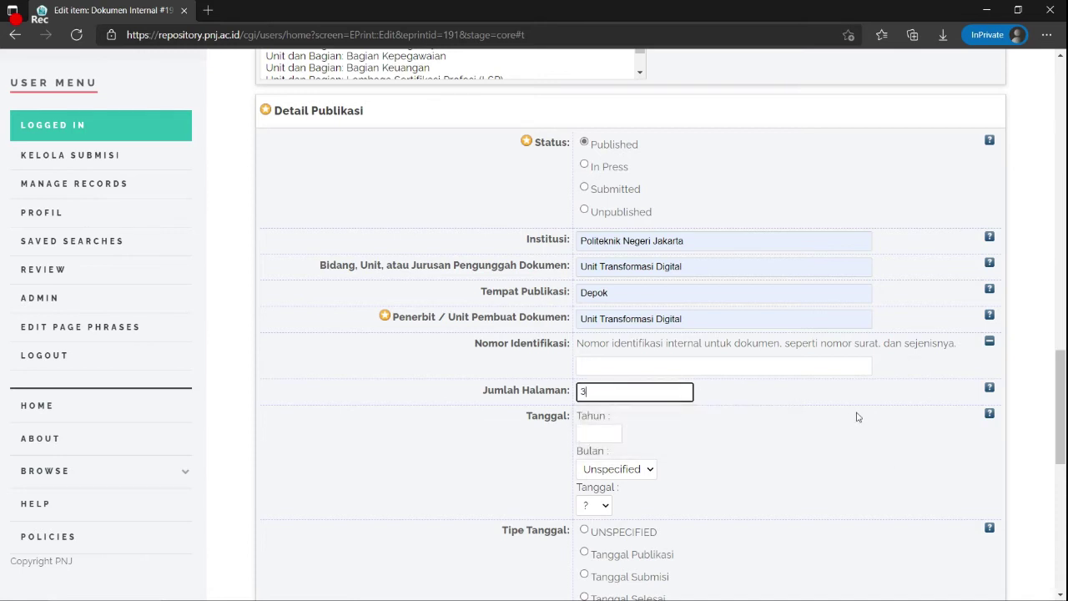
# Step: Set the document's date to 31 December 2021, filling the year from the saved entries
pyautogui.click(601, 432)
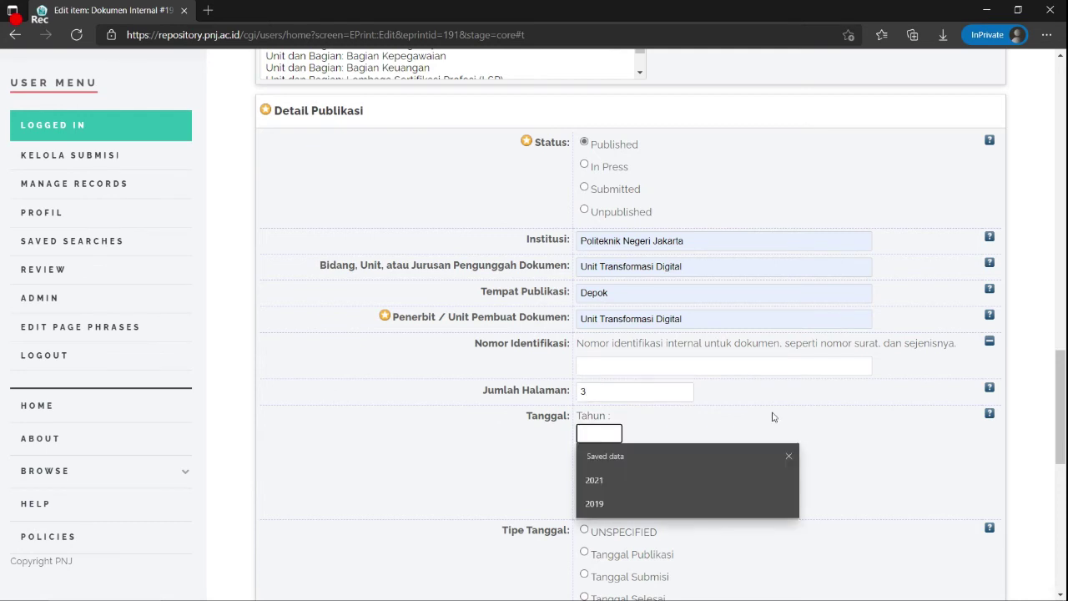
pyautogui.click(706, 477)
pyautogui.scroll(-1, 668, 418)
pyautogui.click(622, 386)
pyautogui.click(628, 407)
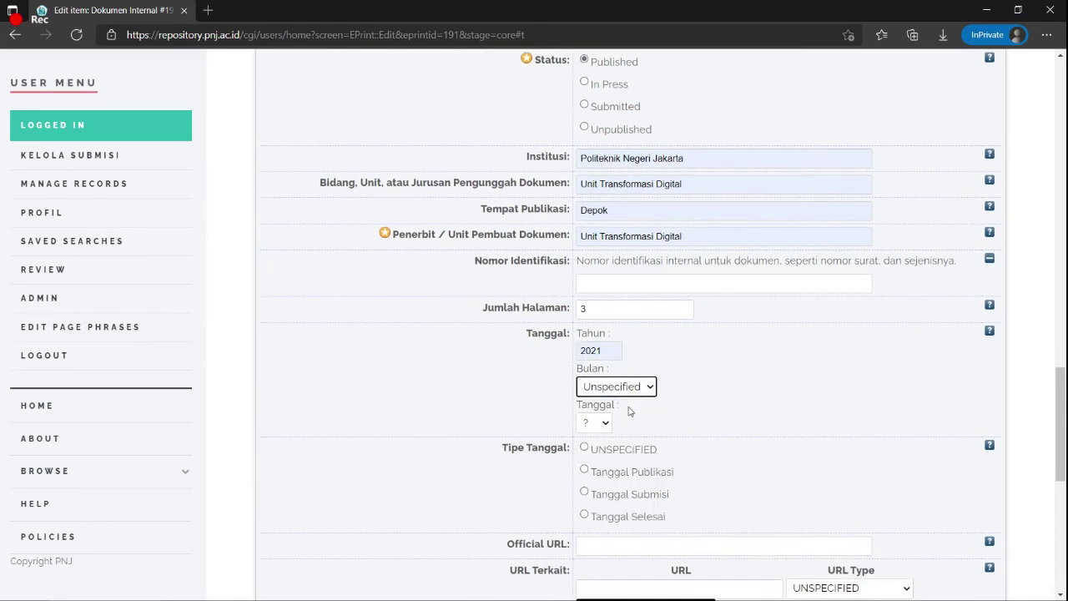
pyautogui.press('Tab')
pyautogui.click(637, 392)
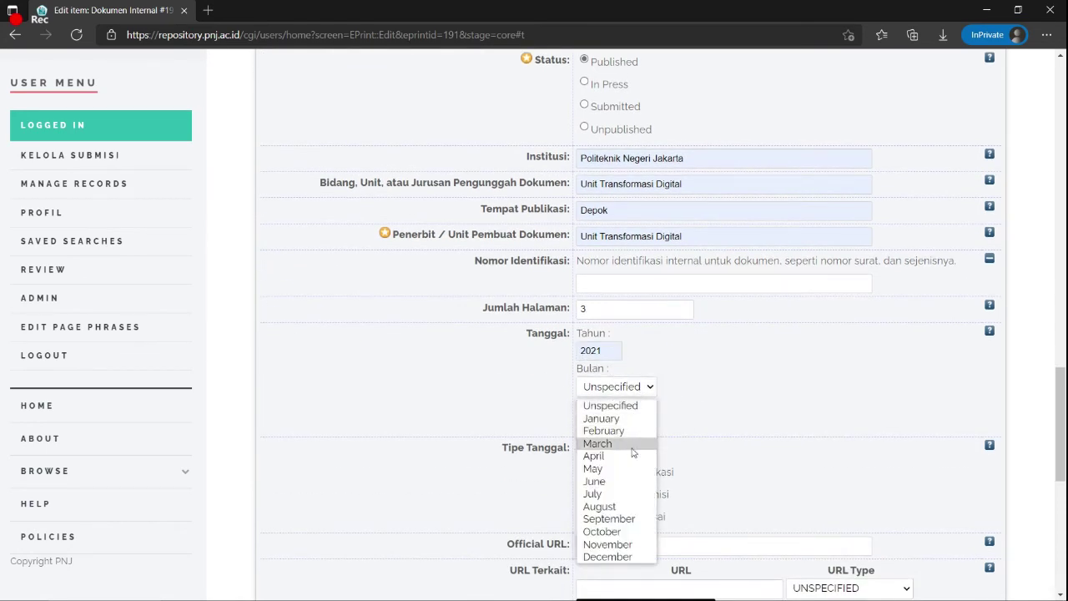
pyautogui.click(724, 387)
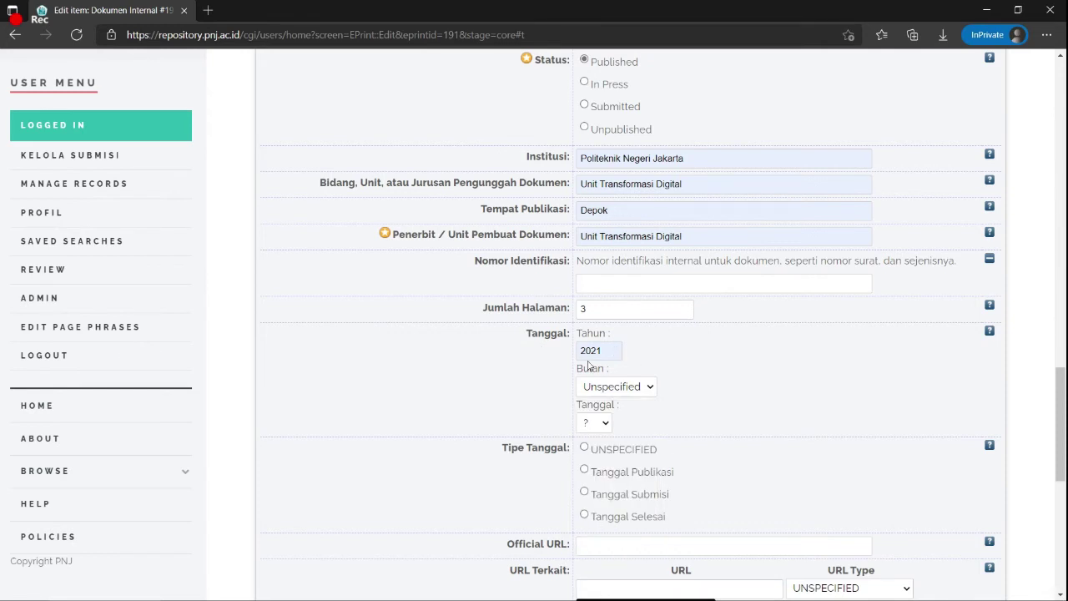
pyautogui.click(613, 386)
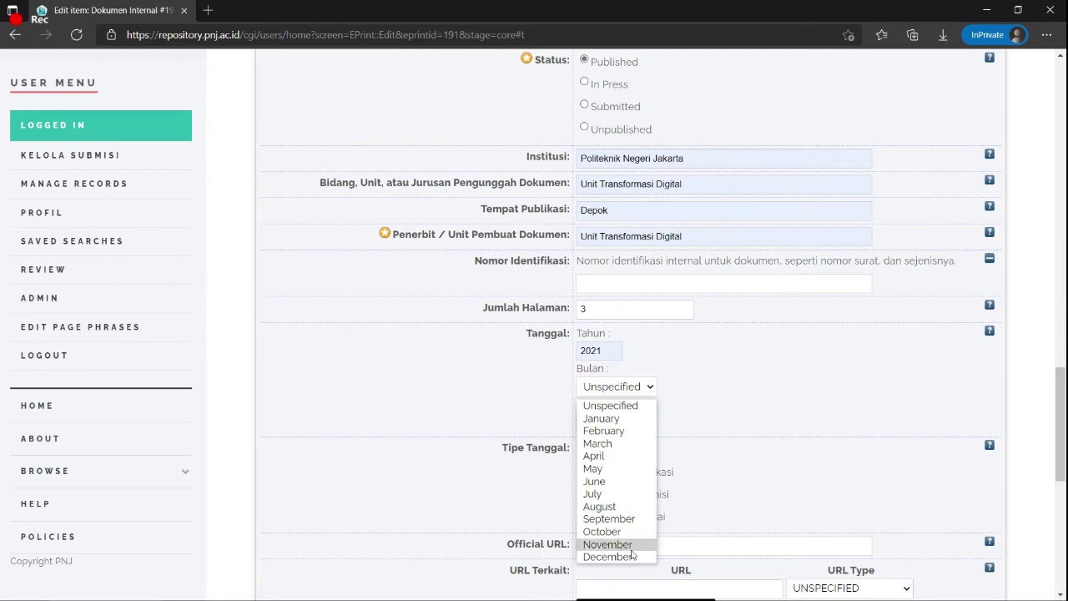
pyautogui.click(633, 556)
pyautogui.click(594, 423)
pyautogui.scroll(-3, 589, 351)
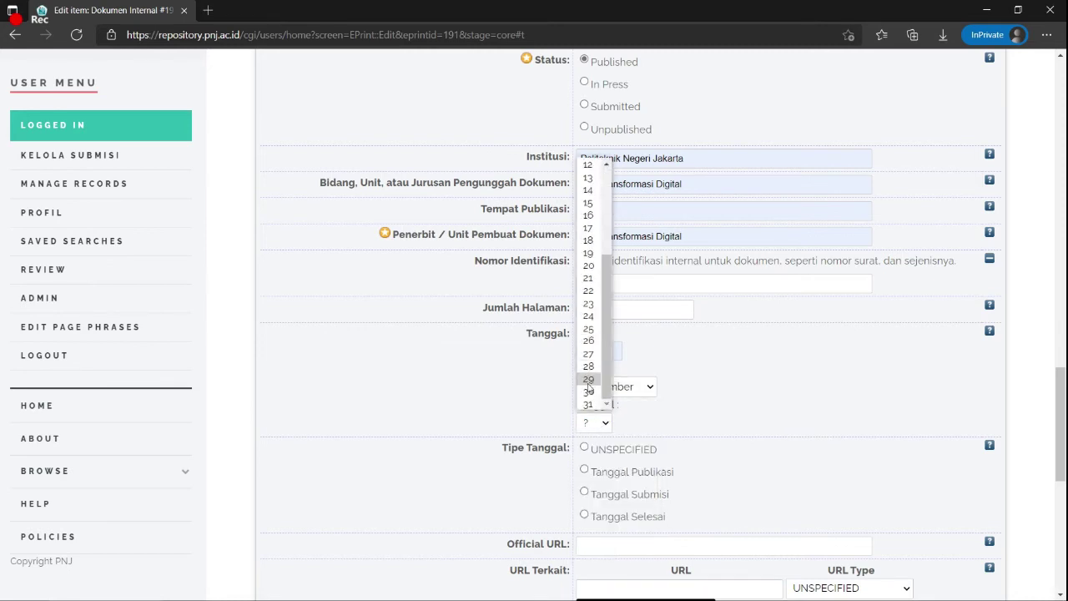
pyautogui.click(589, 404)
# Step: Set the date type to Tanggal Publikasi and continue to the subject stage, leaving the URL, funder and project fields empty
pyautogui.scroll(-3, 726, 421)
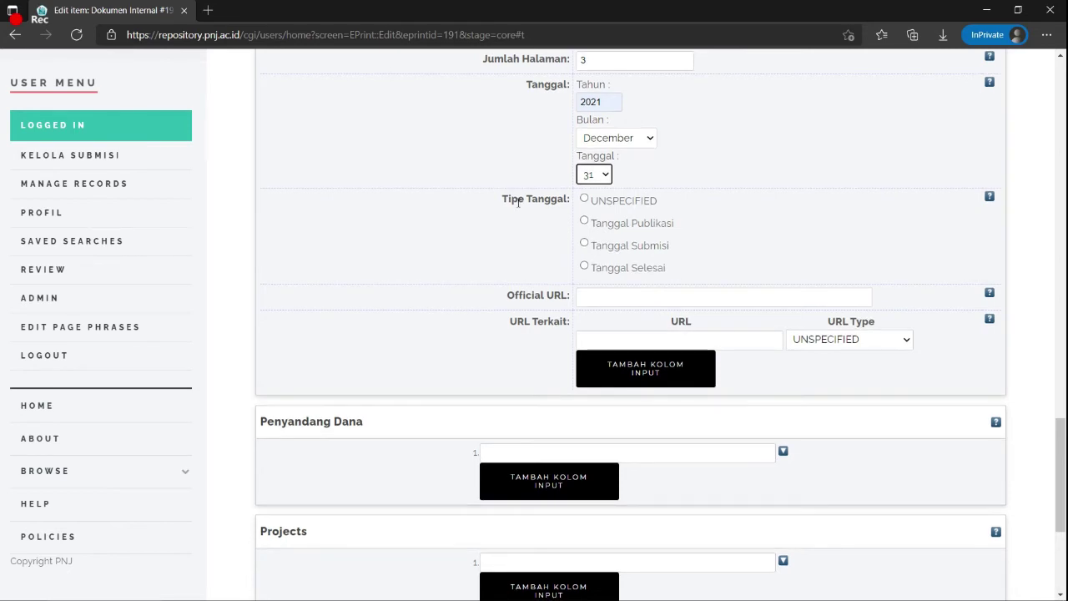
pyautogui.click(585, 221)
pyautogui.scroll(-2, 843, 282)
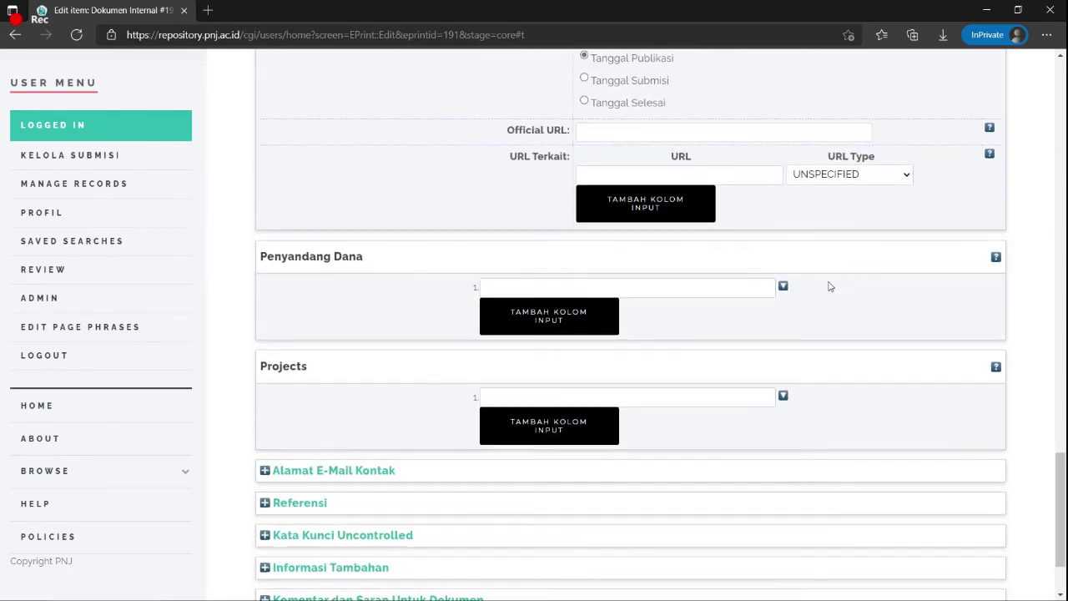
pyautogui.scroll(-1, 834, 274)
pyautogui.scroll(3, 841, 271)
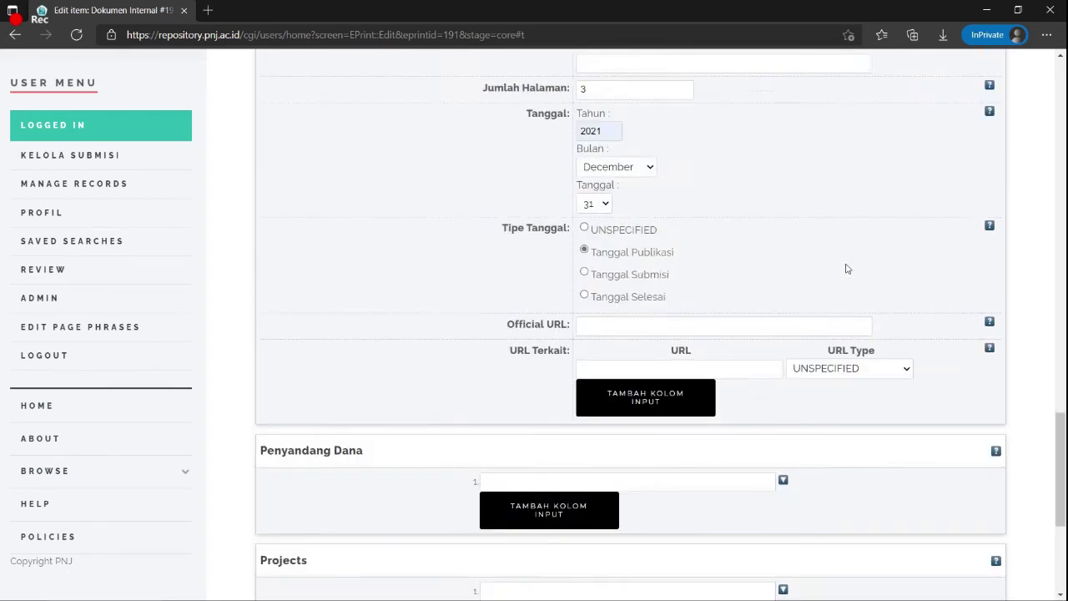
pyautogui.scroll(-3, 838, 271)
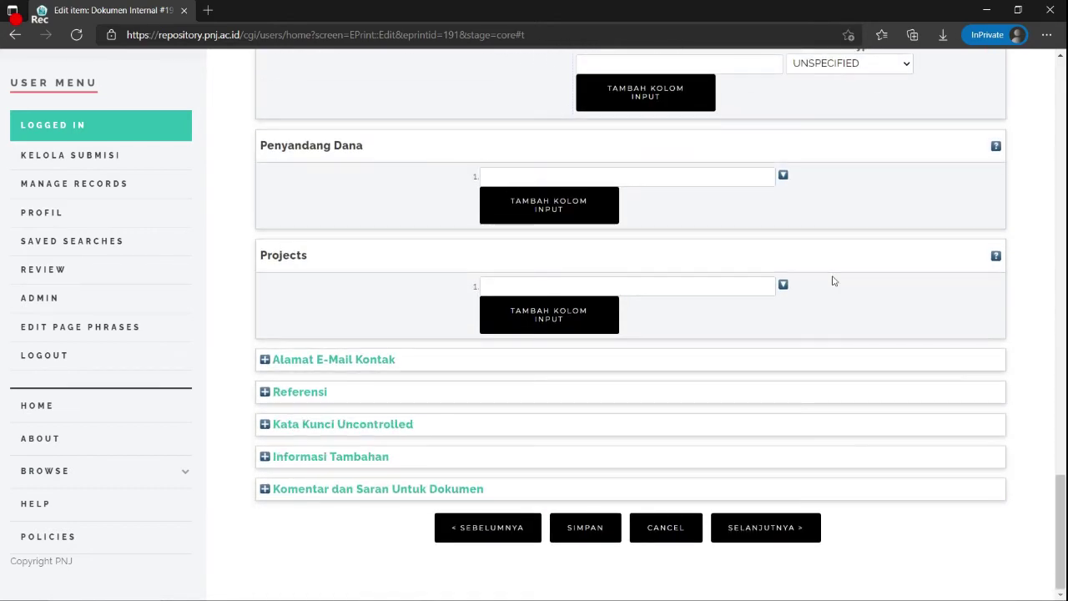
pyautogui.click(718, 538)
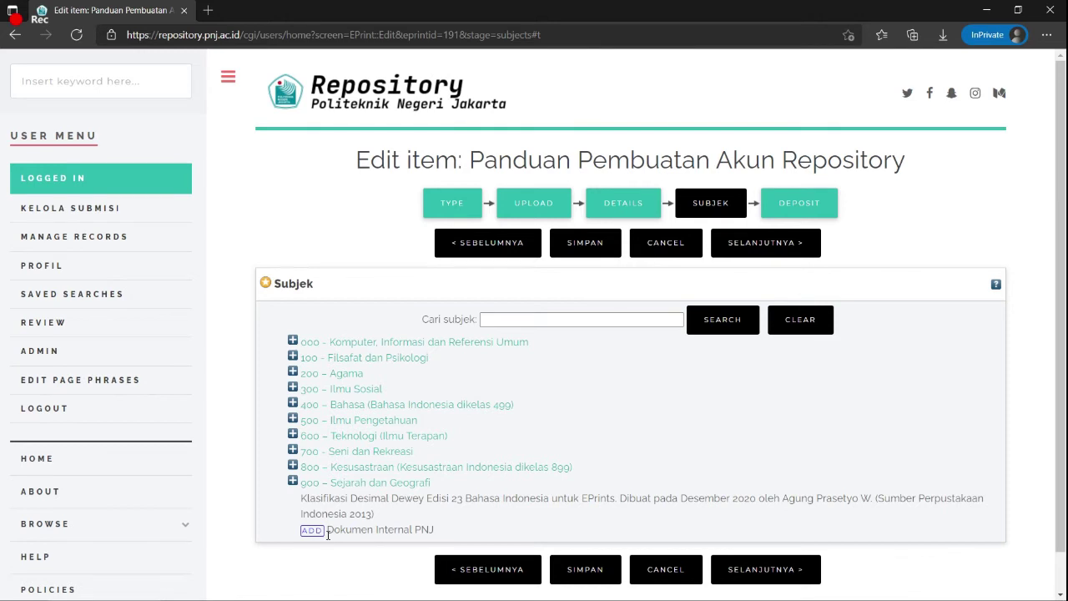
# Step: Add Dokumen Internal PNJ as the subject, proceed to the deposit stage and deposit the item
pyautogui.click(315, 532)
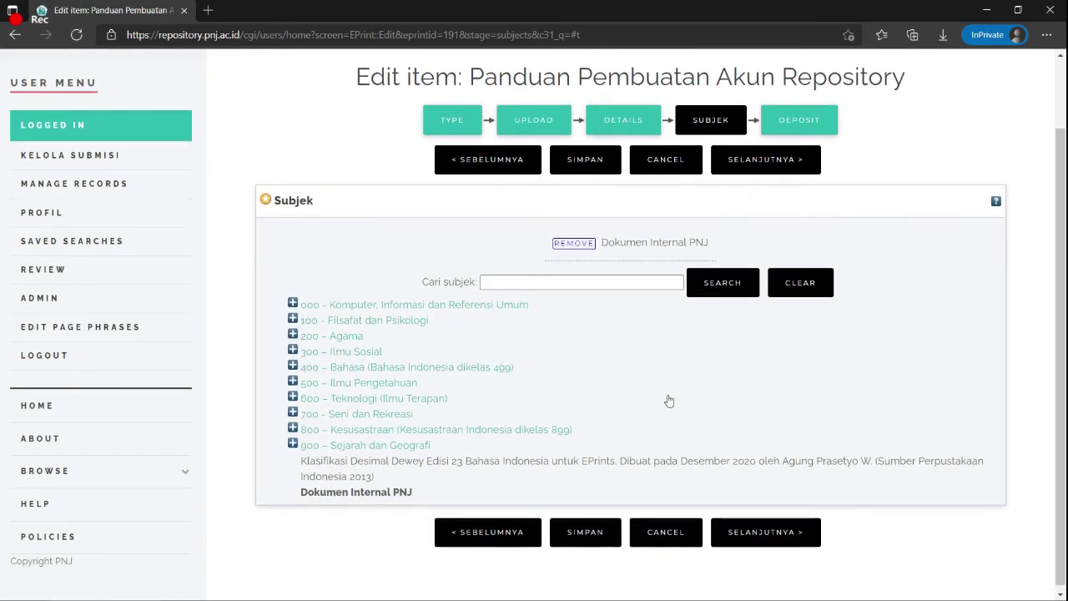
pyautogui.click(741, 541)
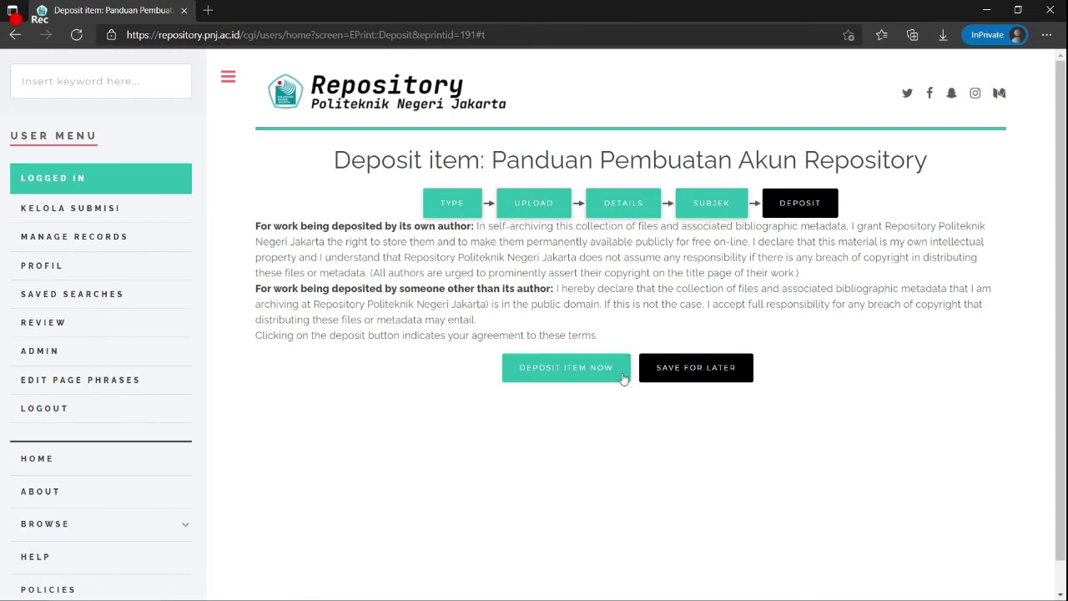
pyautogui.click(595, 374)
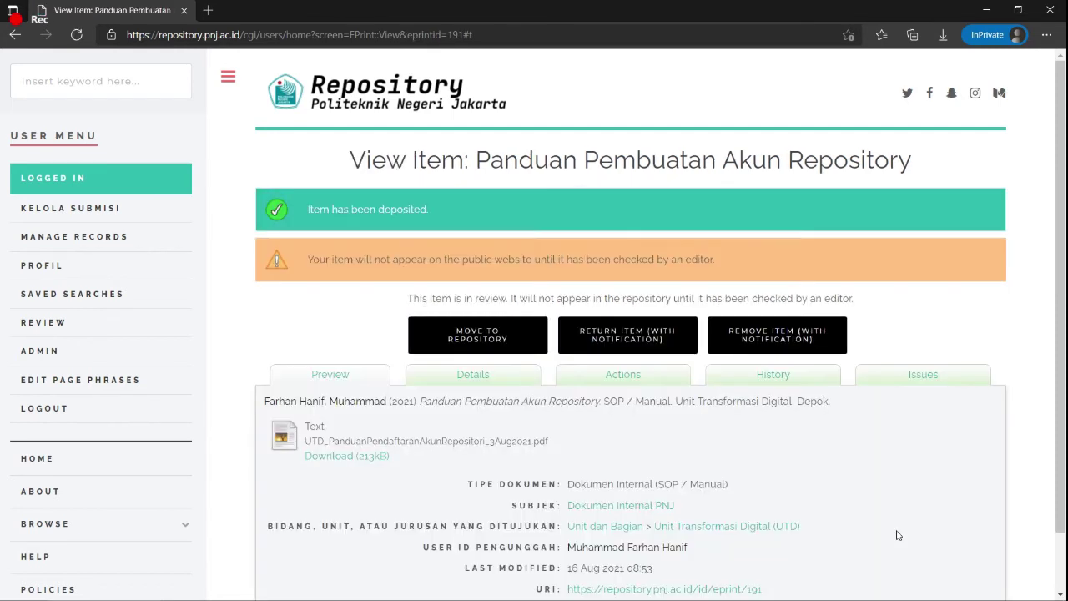
# Step: Look over the deposited item's preview, then open the submission list and compare the new guide's item status with the older documents' status
pyautogui.scroll(-2, 643, 376)
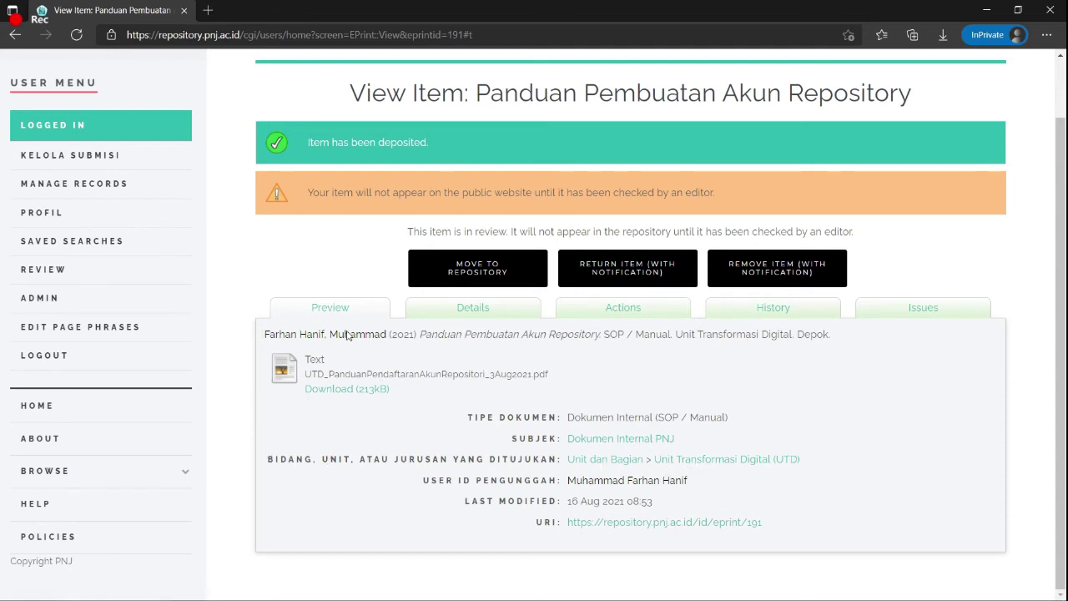
pyautogui.click(95, 159)
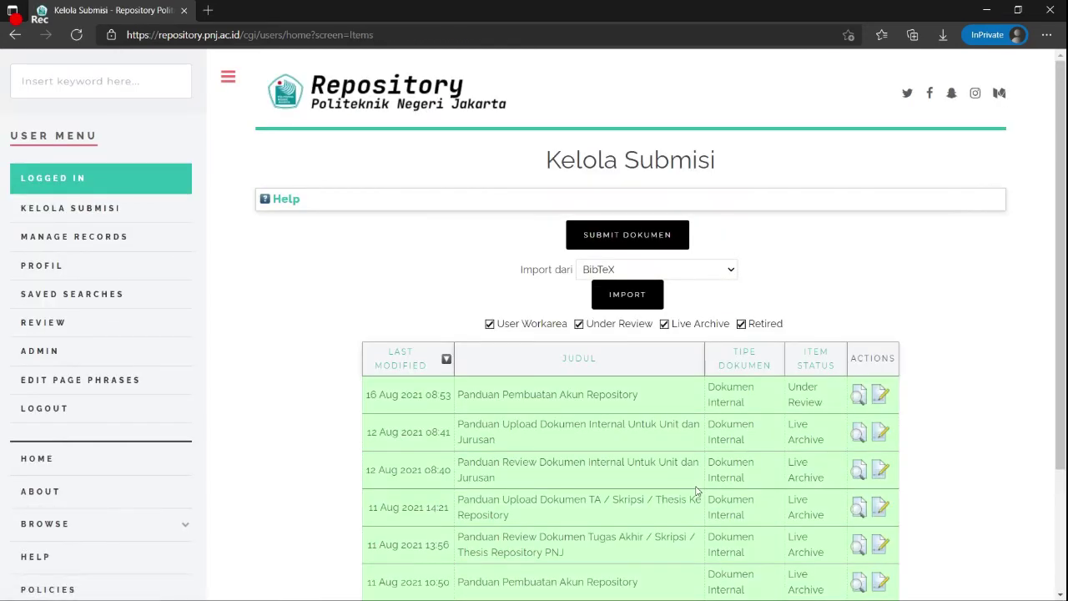
pyautogui.scroll(-1, 697, 491)
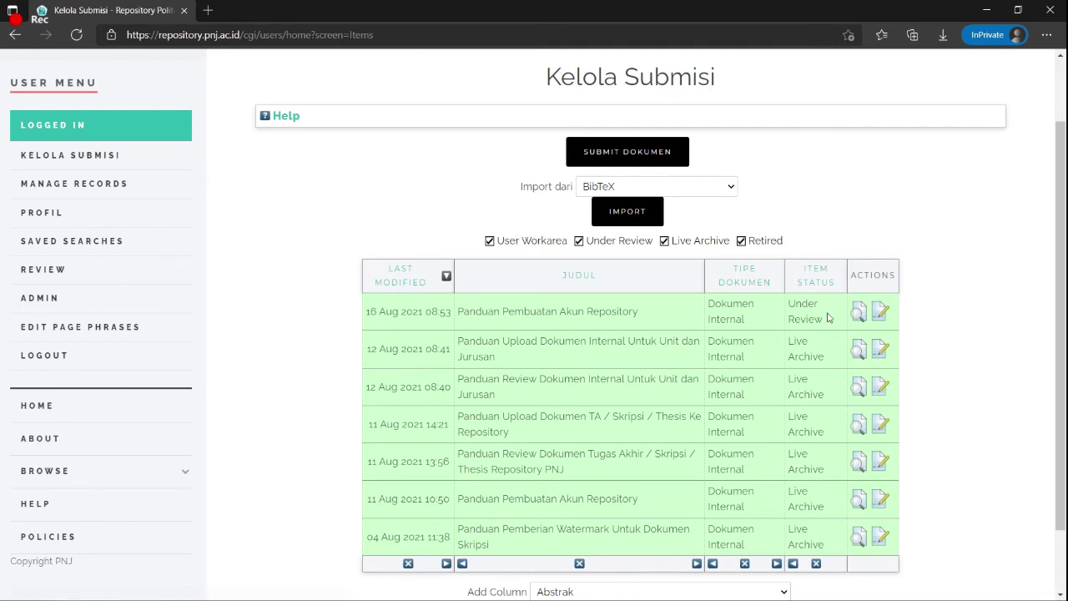
pyautogui.moveTo(457, 311); pyautogui.dragTo(649, 324)
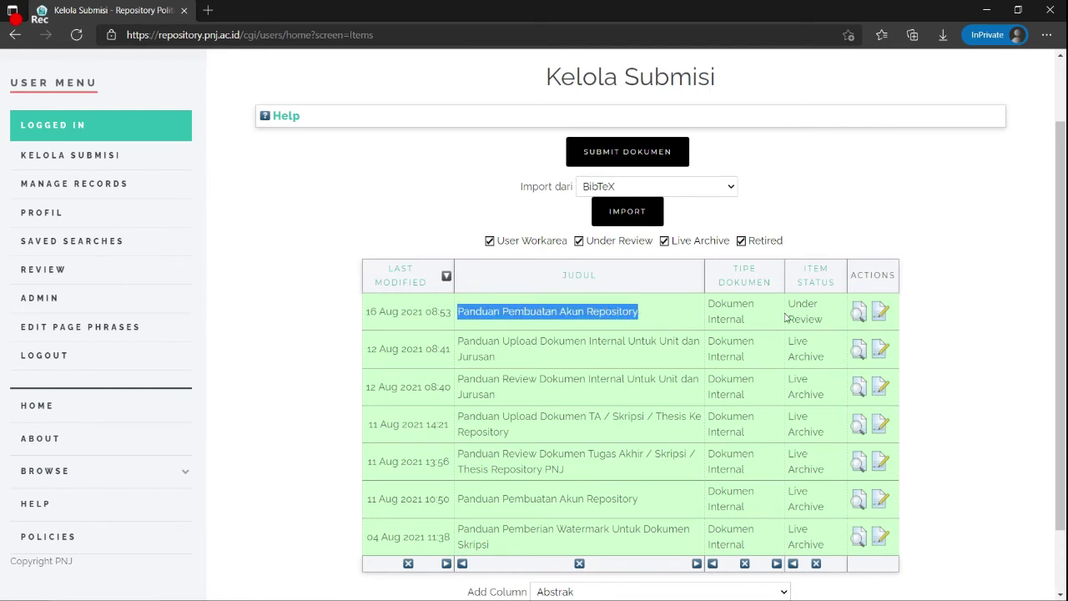
pyautogui.moveTo(823, 319); pyautogui.dragTo(788, 306)
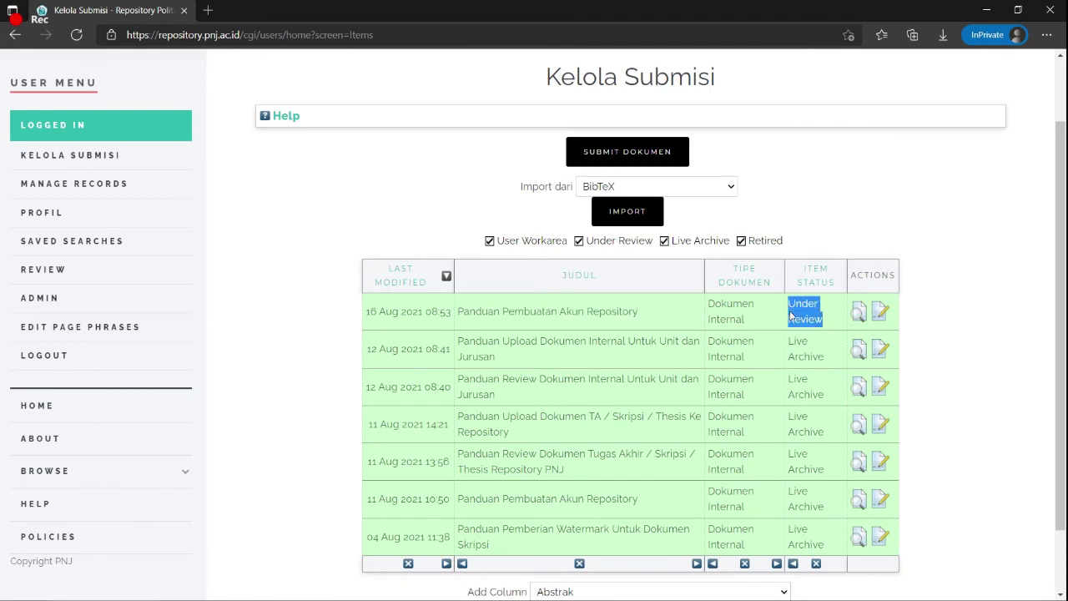
pyautogui.click(814, 382)
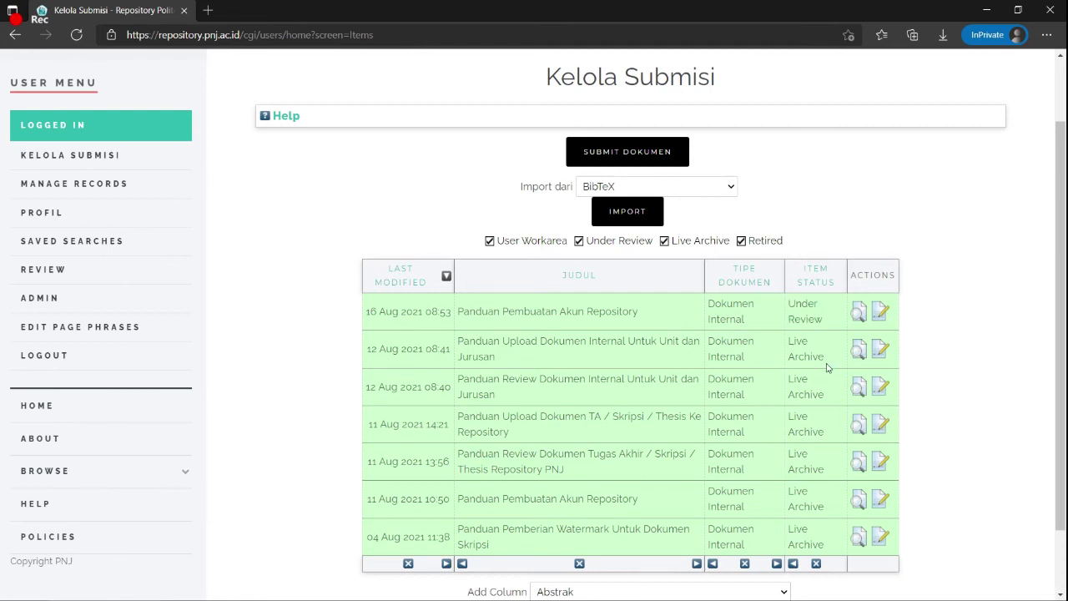
pyautogui.moveTo(825, 357); pyautogui.dragTo(789, 342)
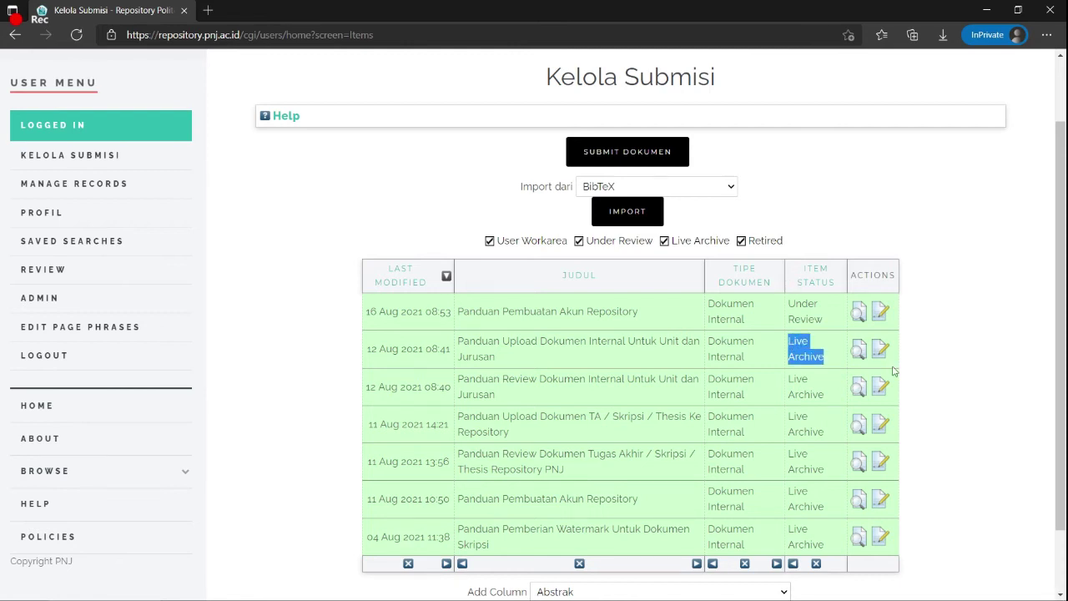
pyautogui.click(973, 381)
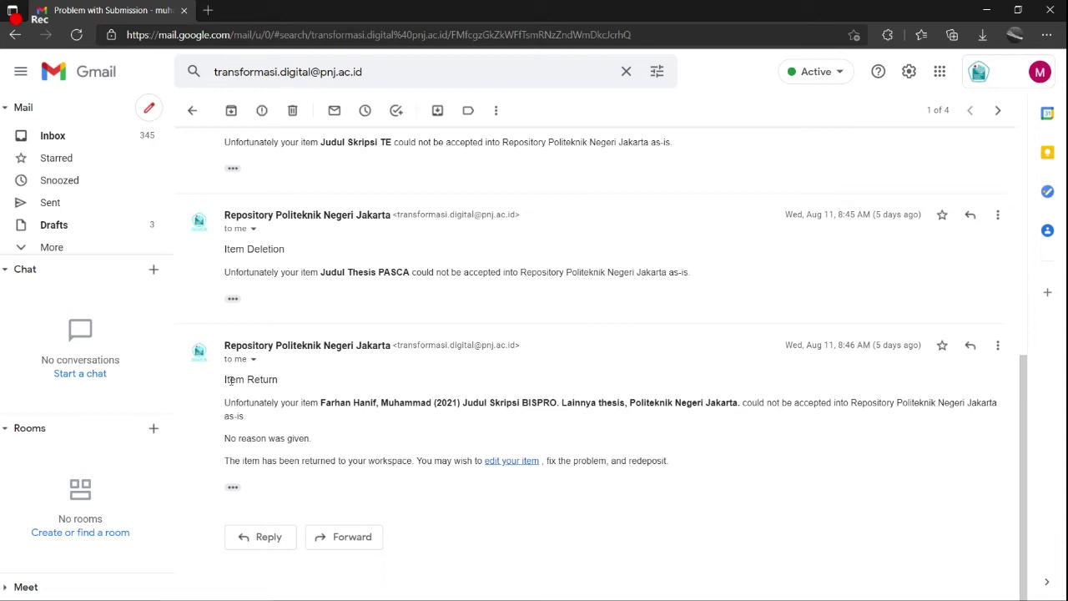
# Step: Read the Item Return notification e-mail from the repository in Gmail, then switch back to the repository's submission list
pyautogui.moveTo(230, 380); pyautogui.dragTo(681, 470)
pyautogui.click(683, 470)
pyautogui.hotkey('alt', 'Tab')
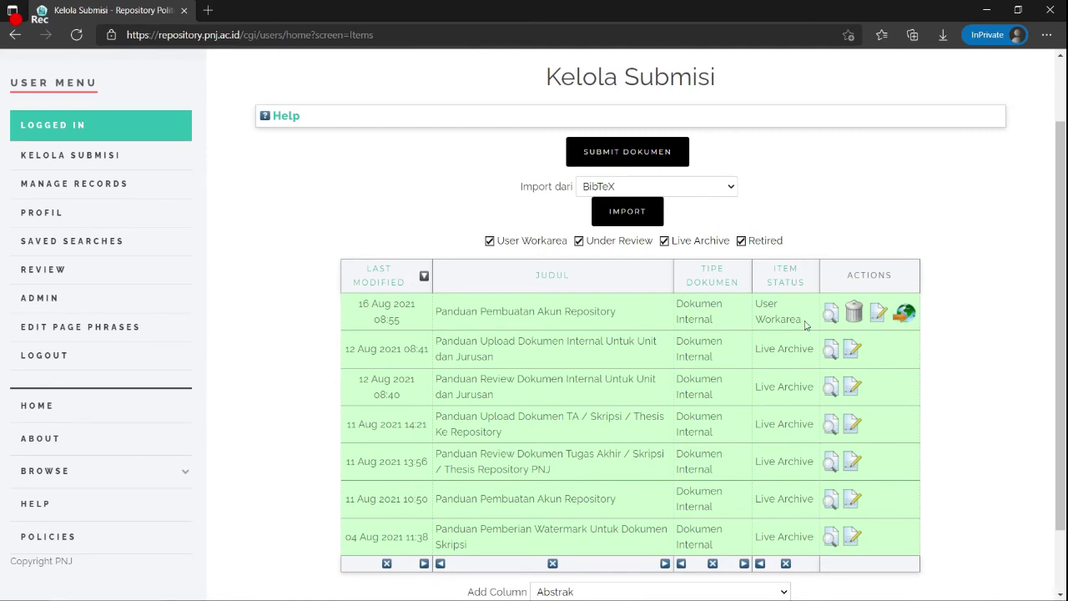
# Step: Check the item status of the returned Panduan Pembuatan Akun Repository submission and open that item for editing
pyautogui.moveTo(803, 322); pyautogui.dragTo(756, 303)
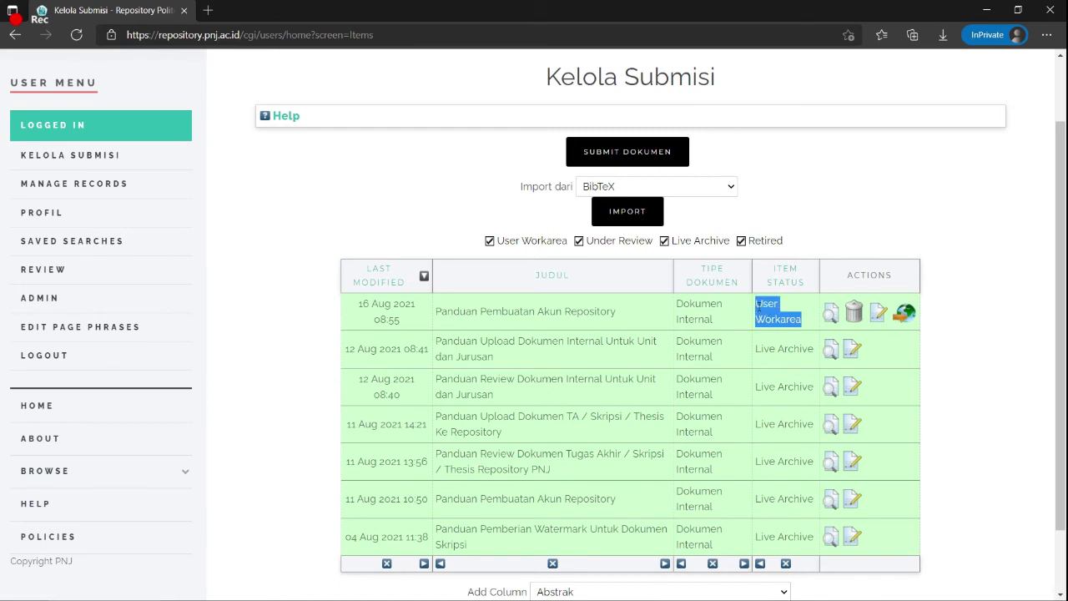
pyautogui.click(756, 302)
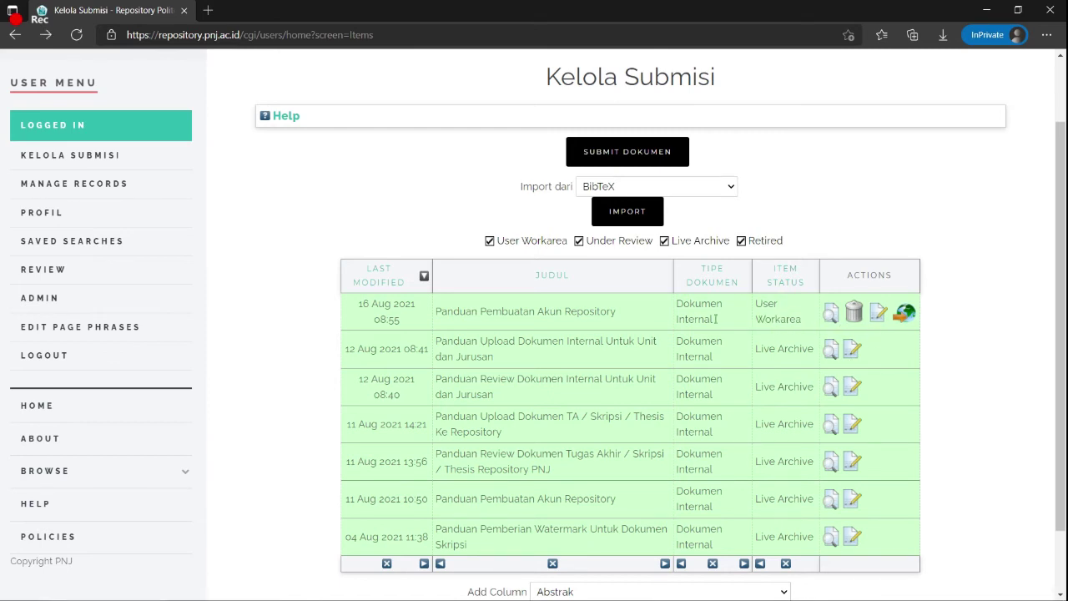
pyautogui.click(877, 322)
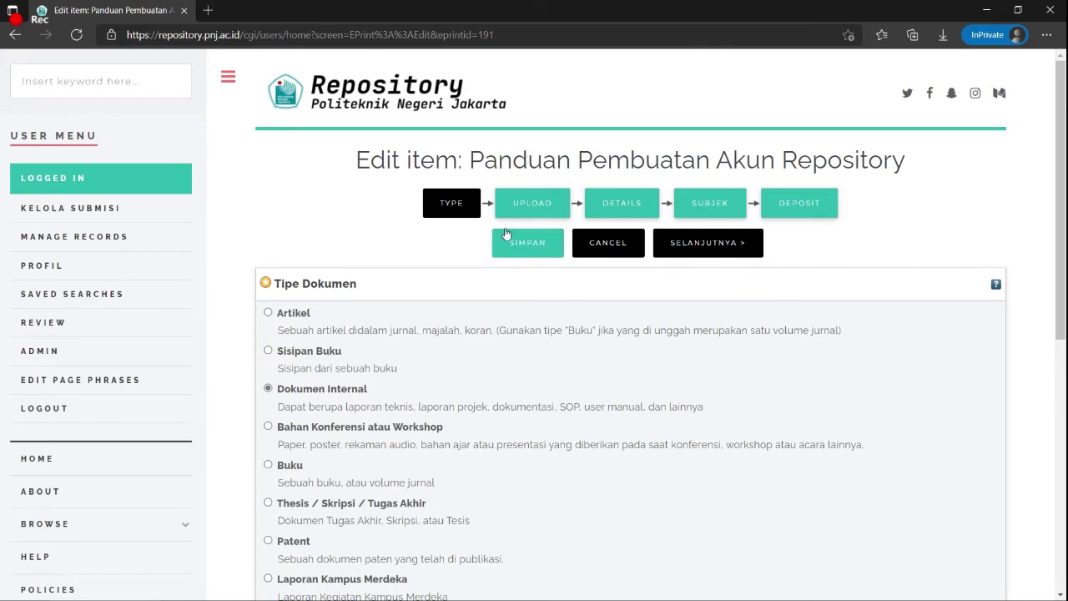
# Step: Review the returned item's upload stage and its details stage without changing any fields
pyautogui.click(532, 204)
pyautogui.scroll(-2, 419, 373)
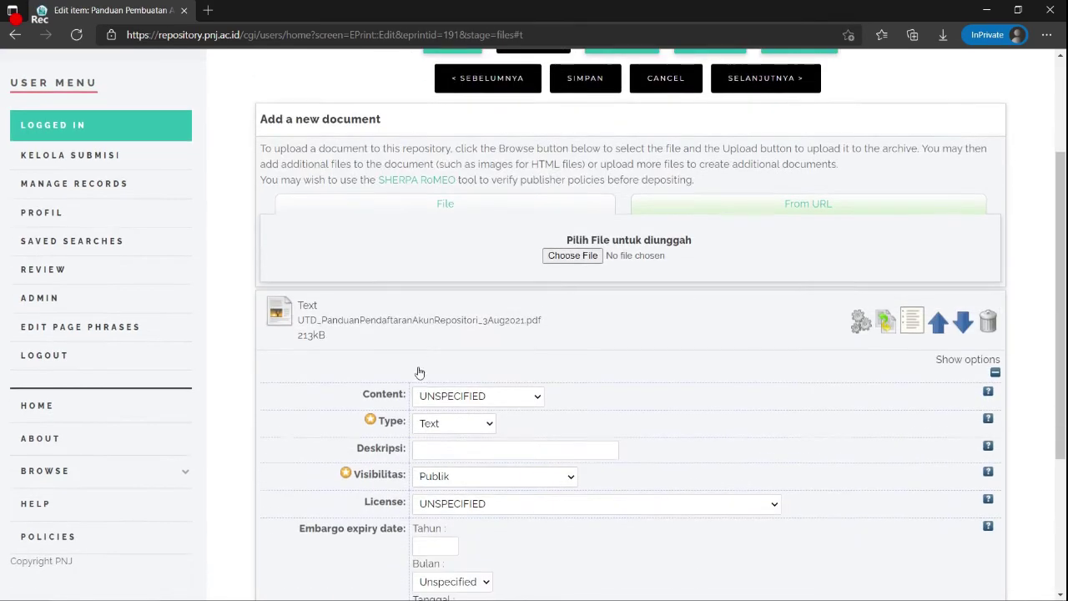
pyautogui.scroll(-2, 420, 373)
pyautogui.scroll(4, 420, 375)
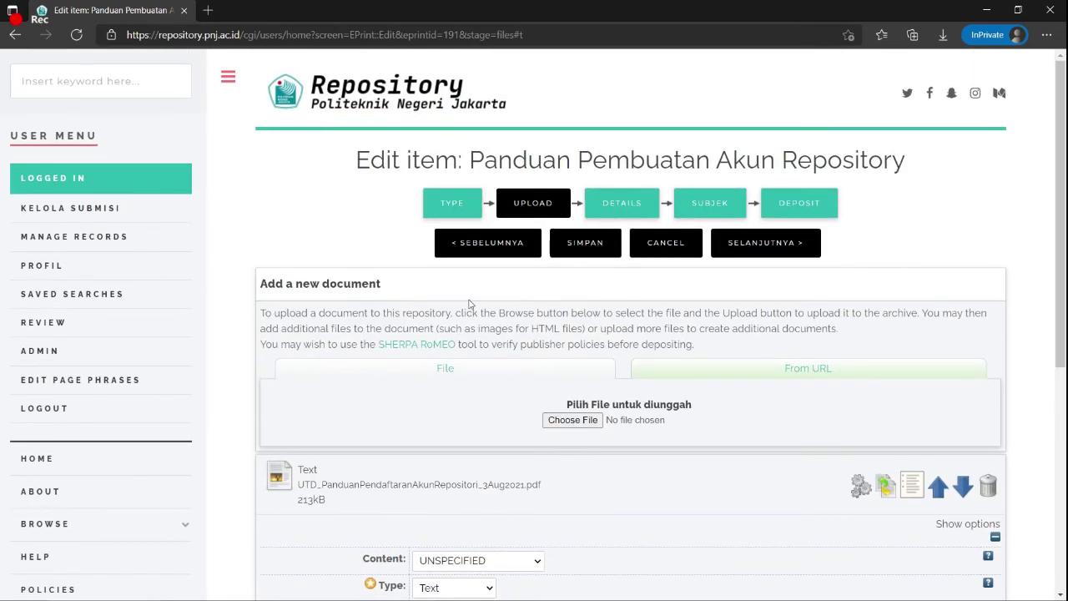
pyautogui.click(622, 213)
pyautogui.scroll(-6, 634, 281)
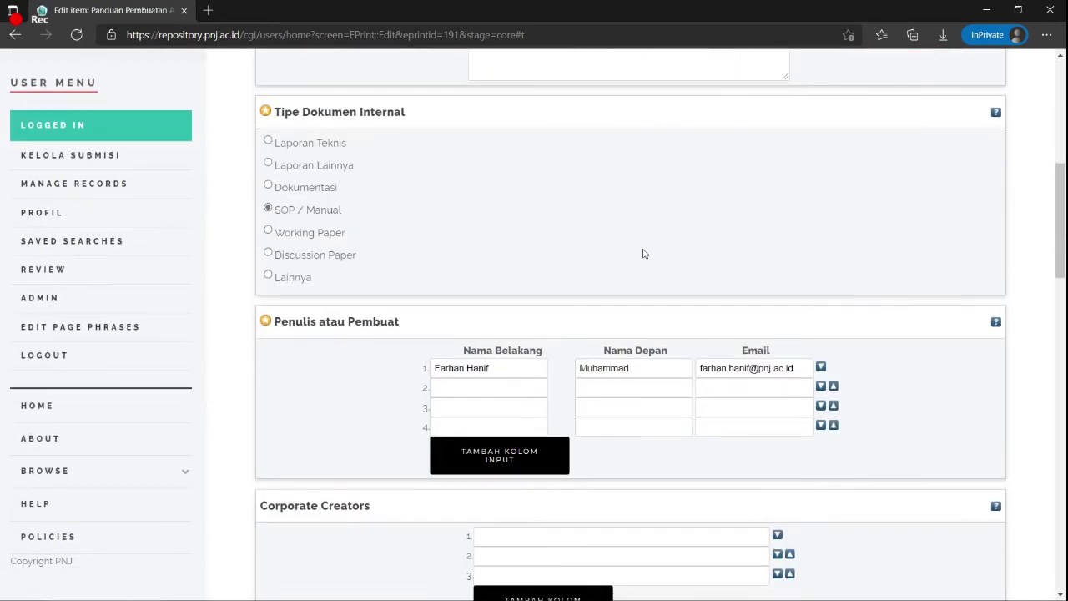
pyautogui.scroll(6, 643, 254)
# Step: Go to the deposit stage, deposit the item again and return to the submission list
pyautogui.click(766, 200)
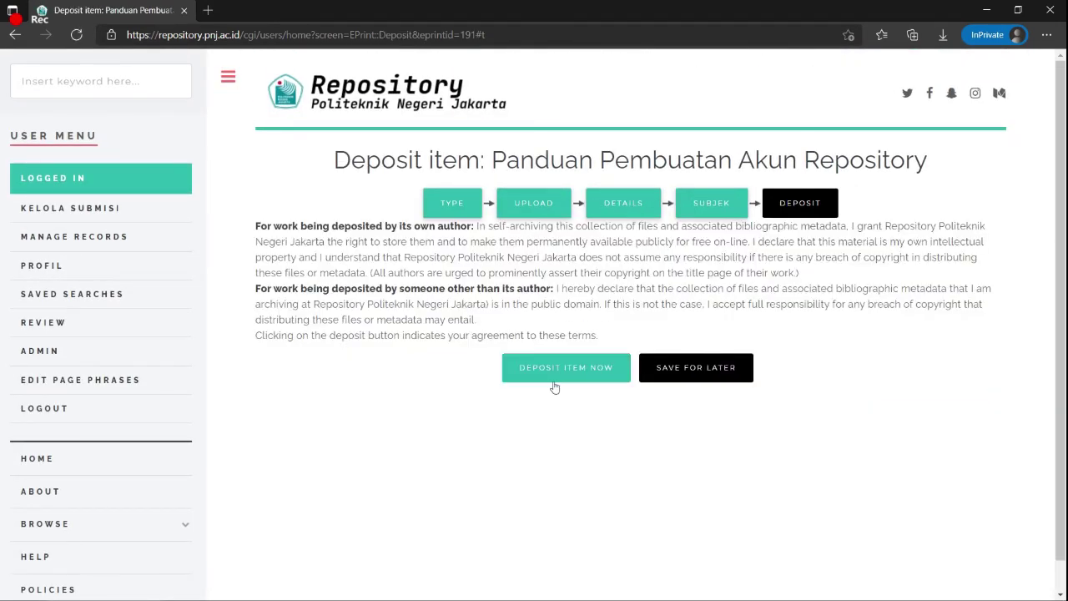
pyautogui.click(554, 372)
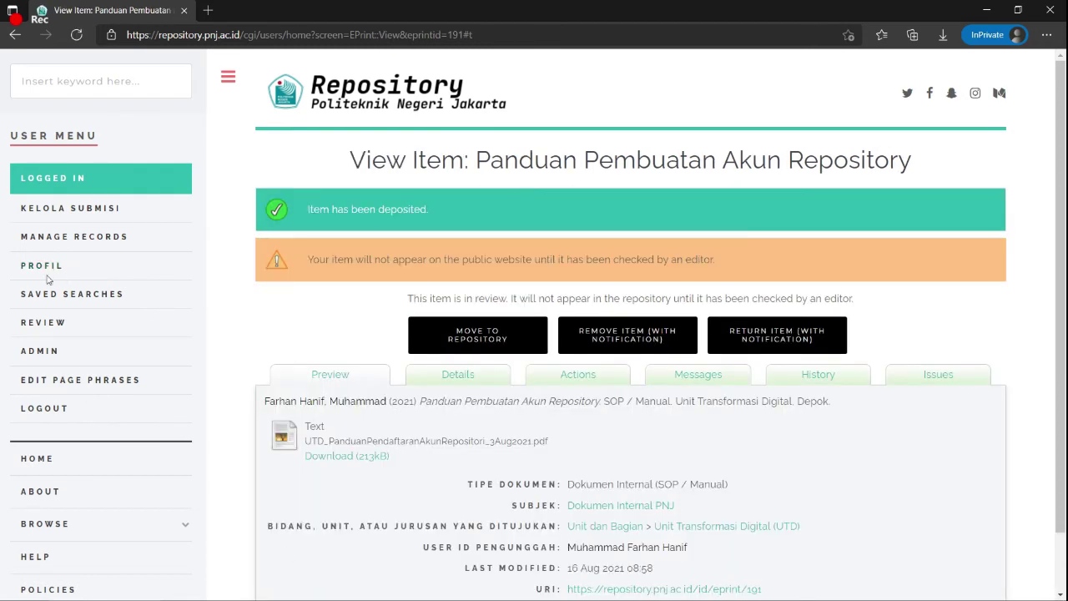
pyautogui.click(40, 324)
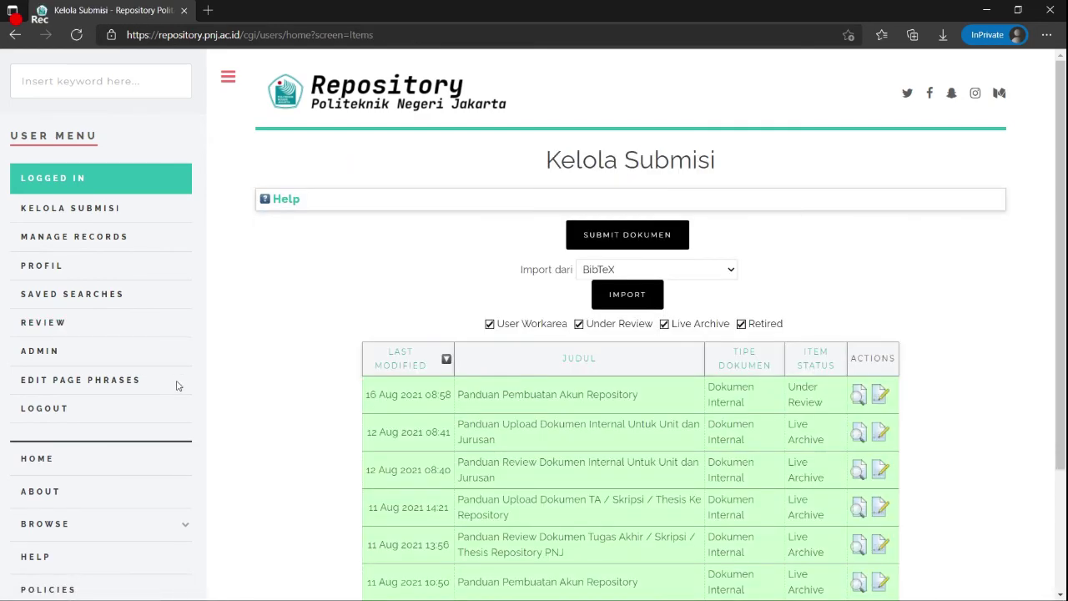
# Step: Open the Review page and examine its filter options and the list of internal documents awaiting review
pyautogui.click(31, 324)
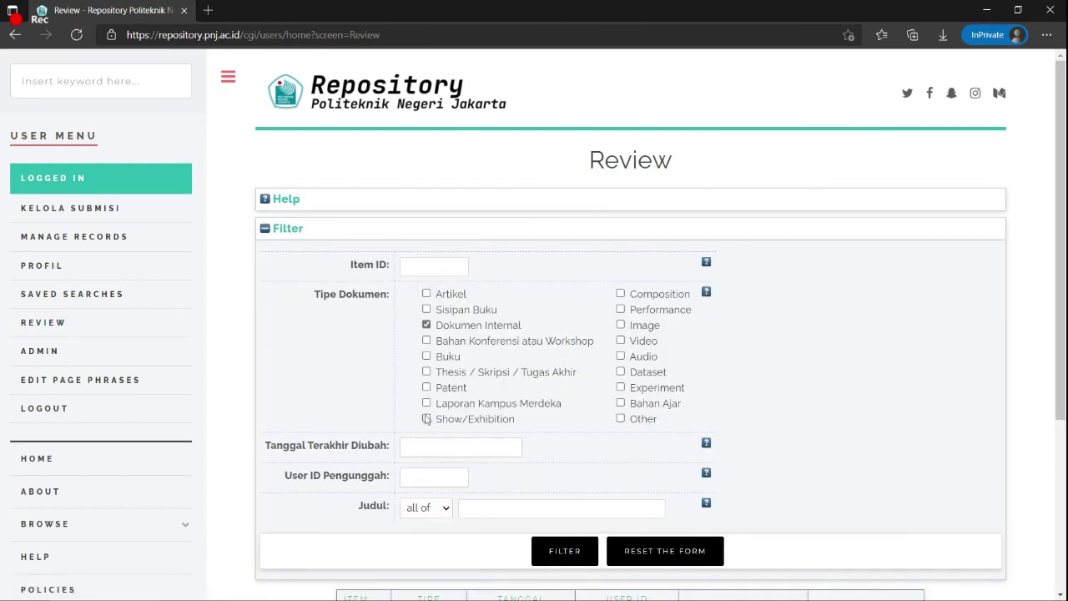
pyautogui.scroll(-2, 427, 419)
pyautogui.scroll(2, 434, 328)
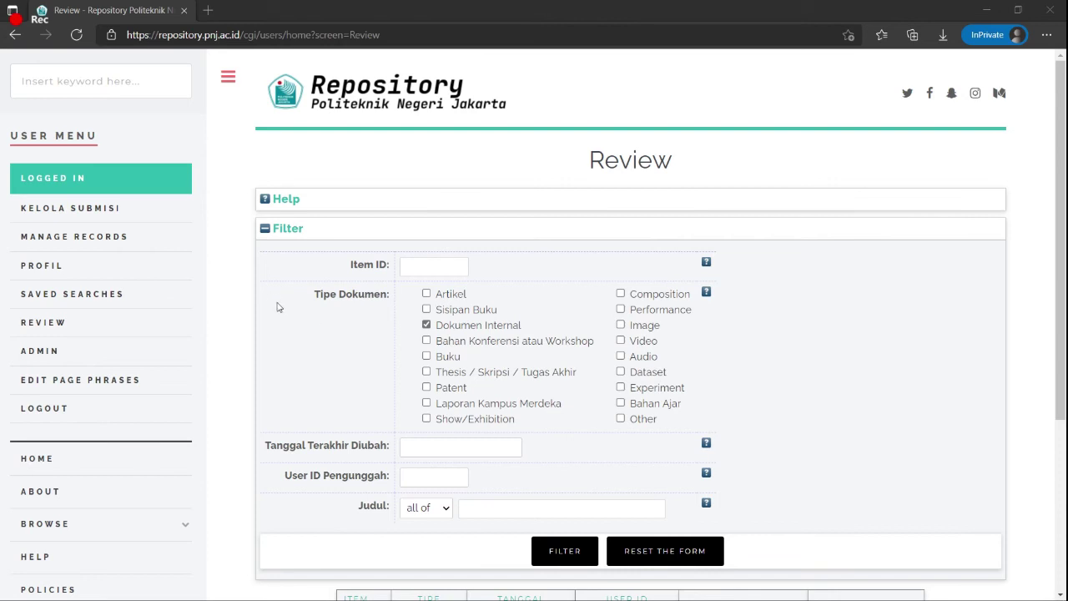
pyautogui.scroll(-1, 305, 332)
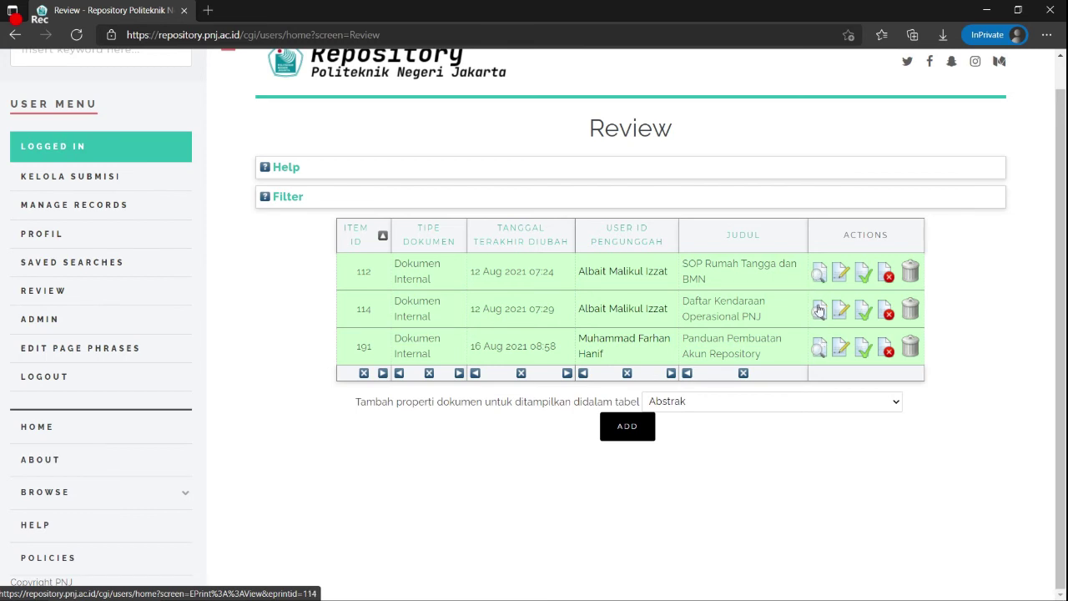
# Step: Open the Panduan Pembuatan Akun Repository item from the review list, read its attached PDF and return to the item page
pyautogui.click(819, 346)
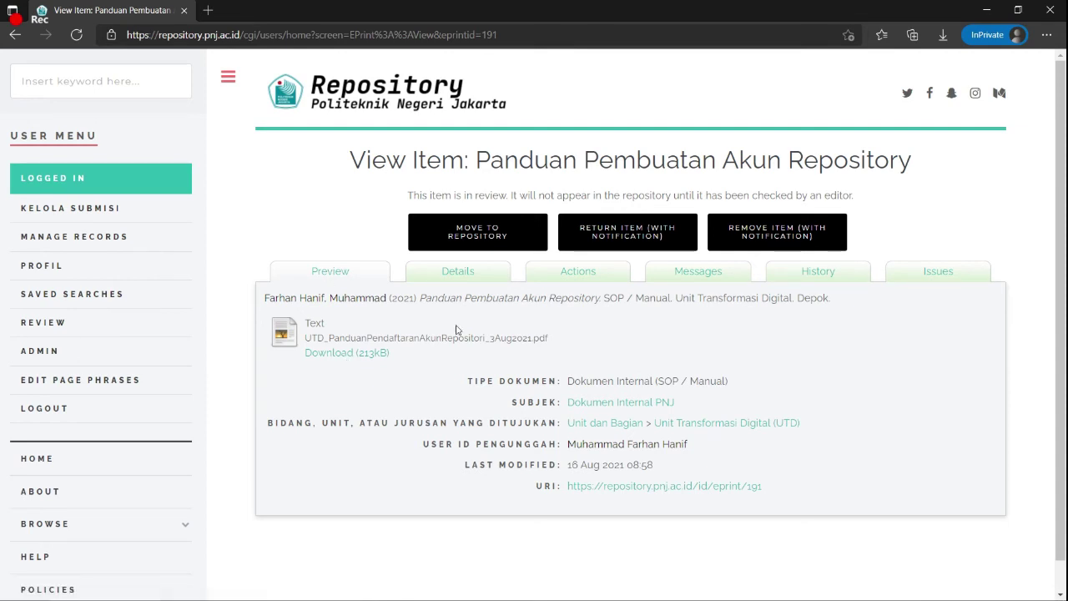
pyautogui.click(335, 361)
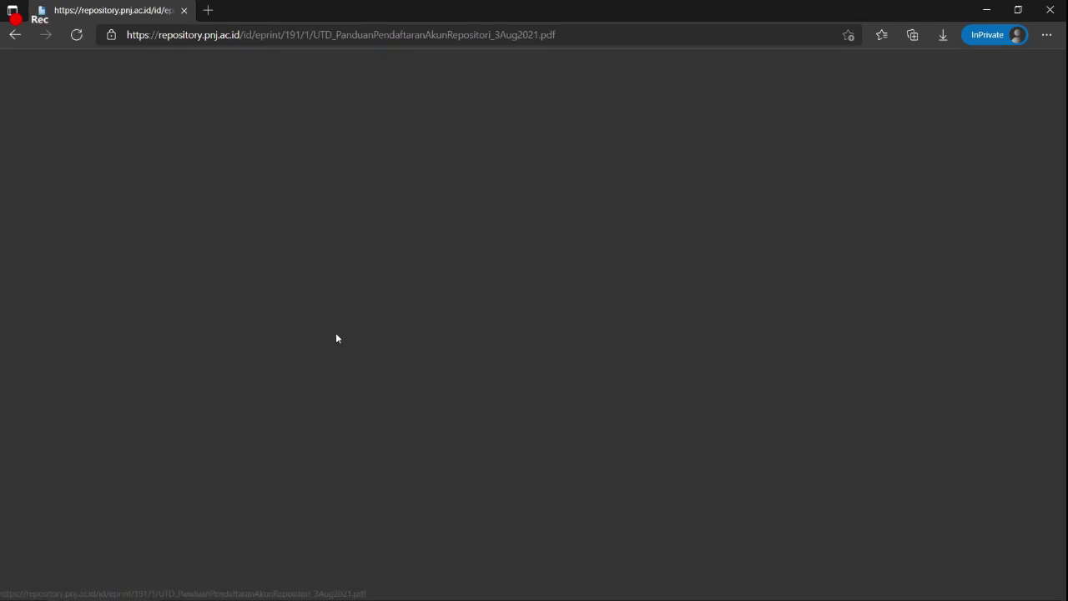
pyautogui.scroll(-4, 470, 329)
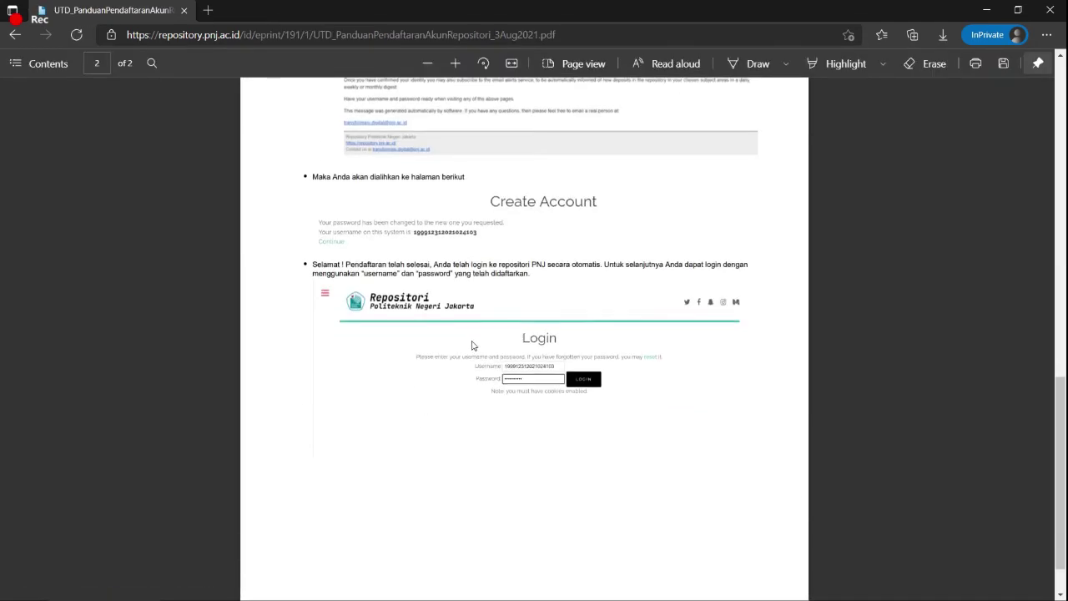
pyautogui.click(15, 36)
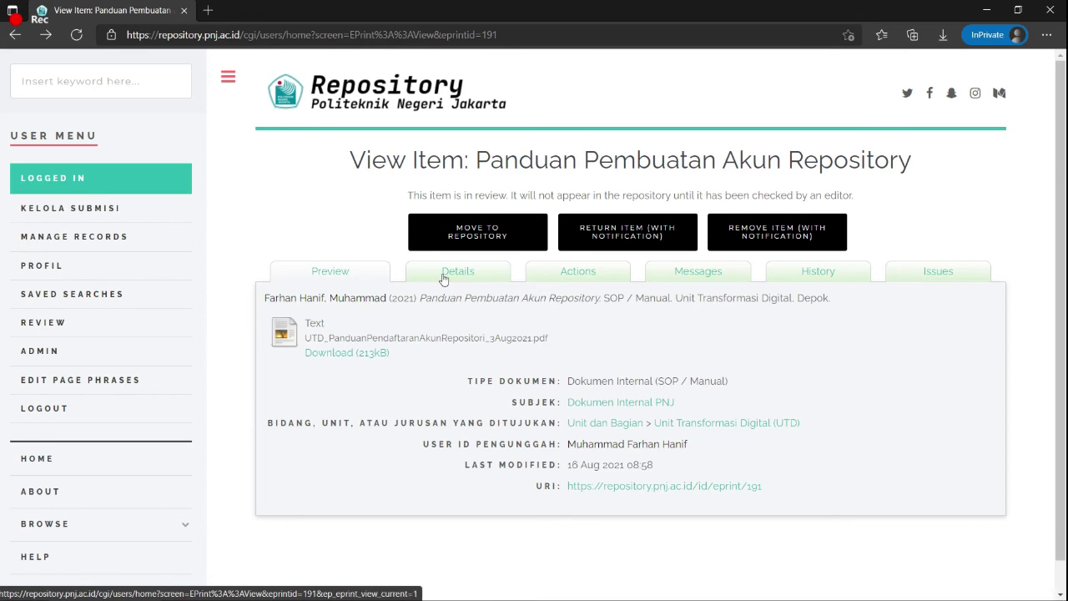
# Step: Open the item's details and check the visibility setting of the uploaded document
pyautogui.click(443, 277)
pyautogui.scroll(-1, 706, 439)
pyautogui.moveTo(657, 334); pyautogui.dragTo(572, 335)
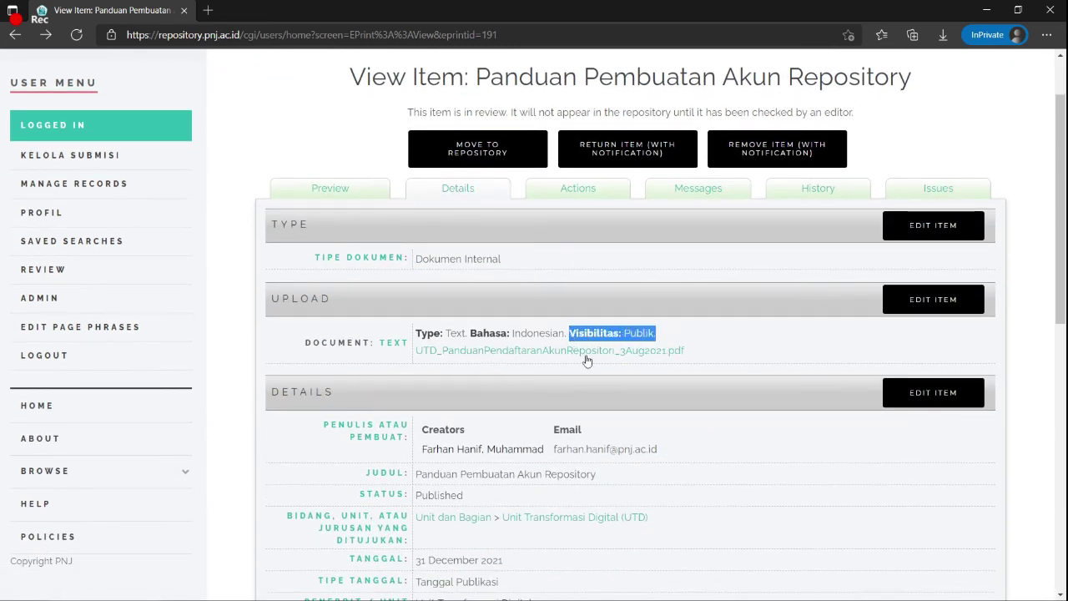
pyautogui.click(653, 394)
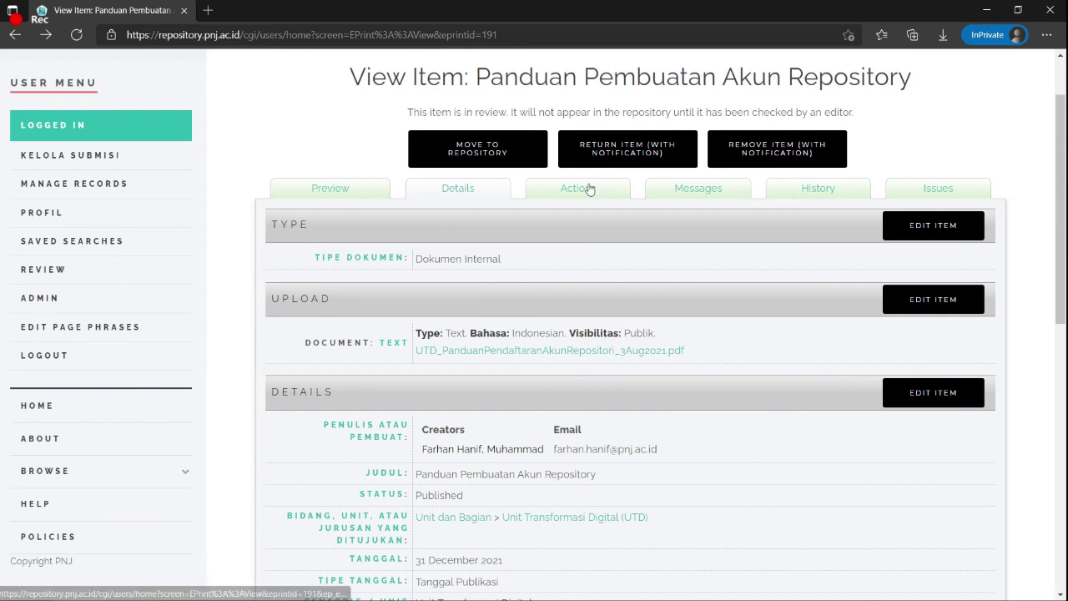
# Step: Examine the item's creators, publisher, internal document type and uploader's unit, and go back to its preview
pyautogui.scroll(-3, 606, 310)
pyautogui.scroll(2, 582, 303)
pyautogui.scroll(-1, 581, 303)
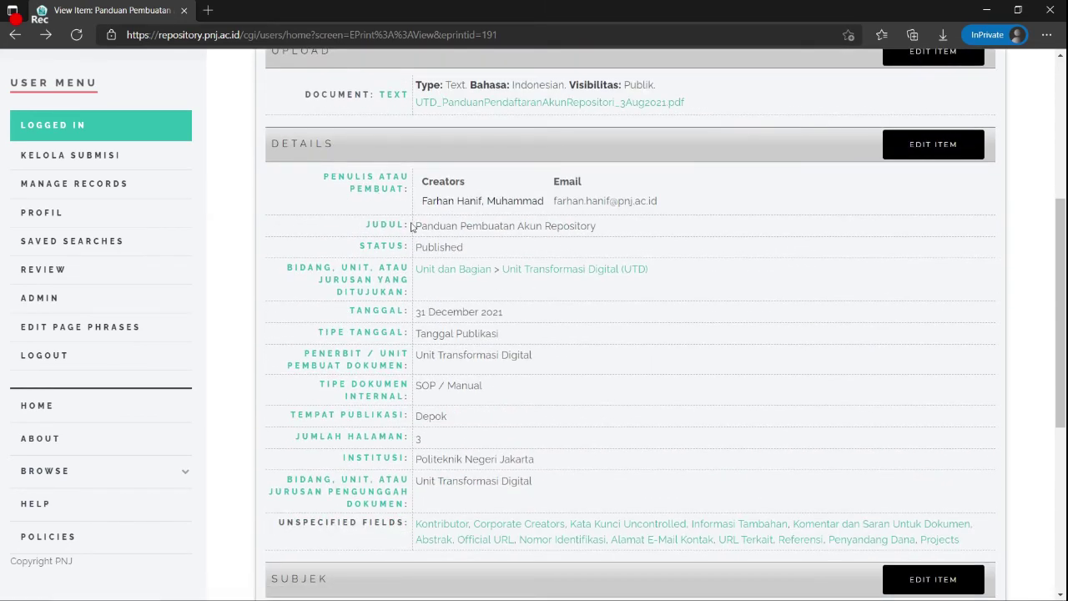
pyautogui.moveTo(412, 227); pyautogui.dragTo(659, 203)
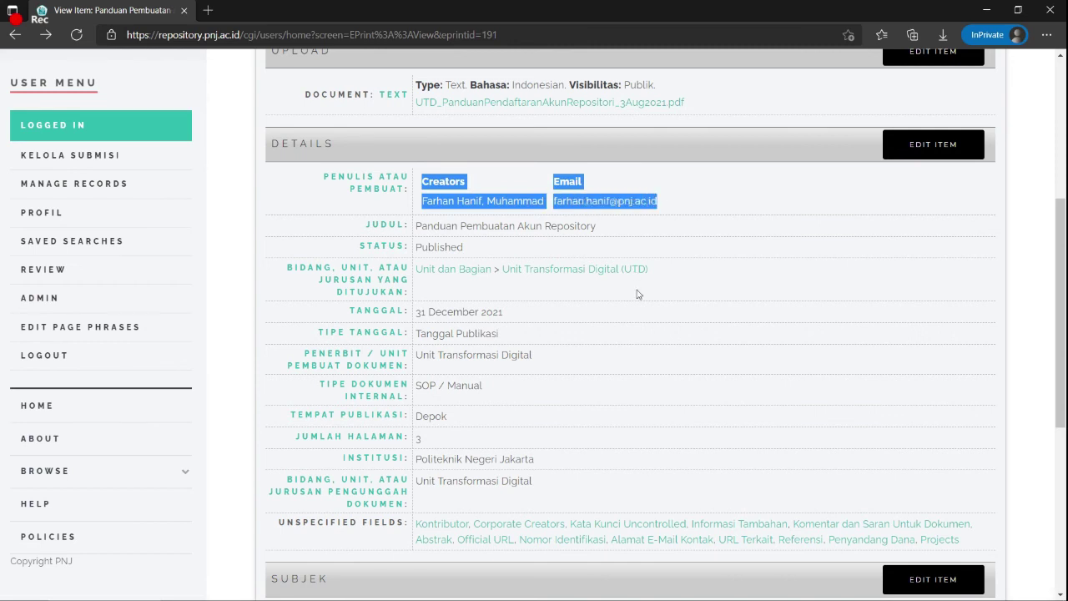
pyautogui.click(643, 322)
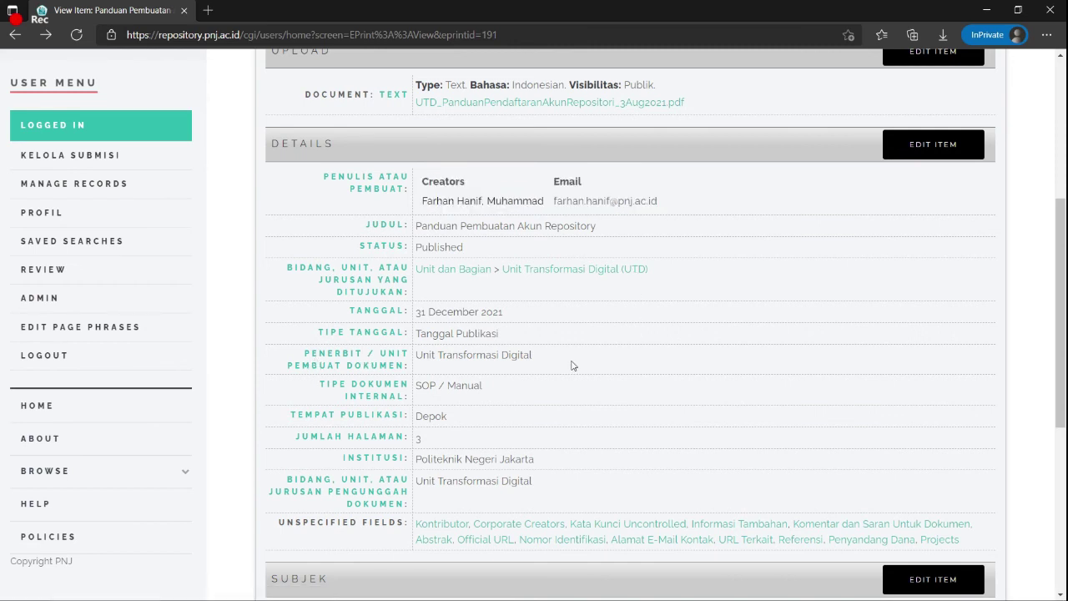
pyautogui.moveTo(573, 365); pyautogui.dragTo(405, 363)
pyautogui.moveTo(491, 386); pyautogui.dragTo(417, 386)
pyautogui.scroll(-1, 466, 463)
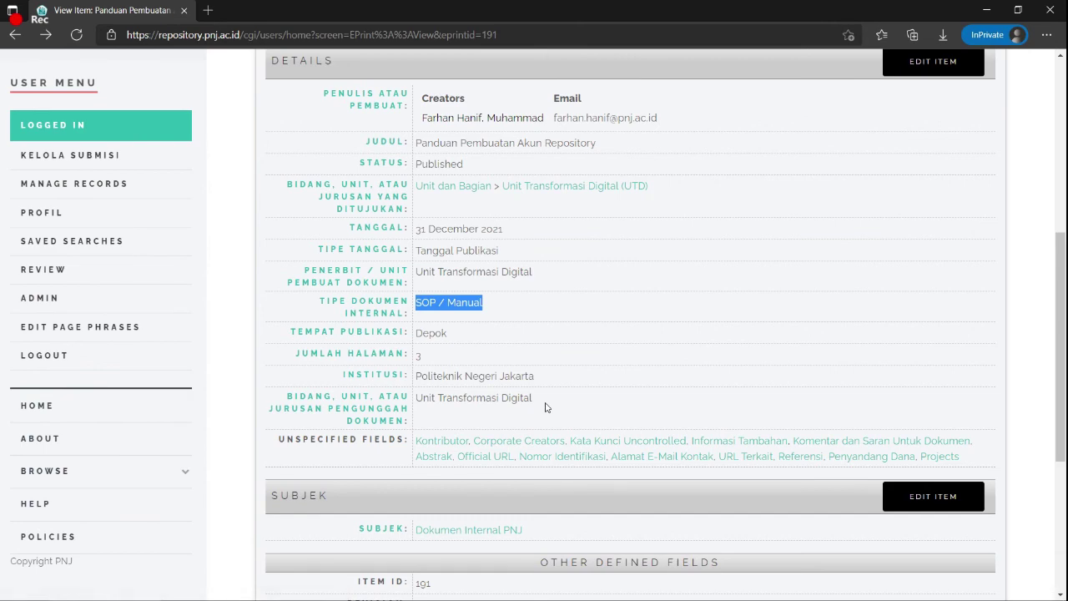
pyautogui.moveTo(544, 403); pyautogui.dragTo(416, 398)
pyautogui.scroll(-3, 556, 460)
pyautogui.scroll(7, 592, 462)
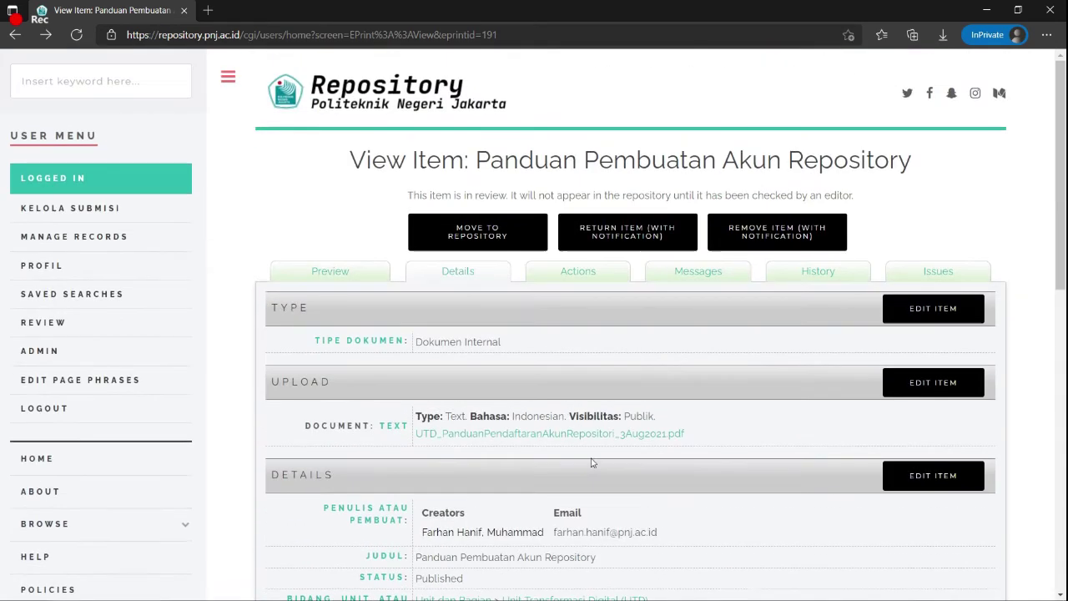
pyautogui.click(367, 278)
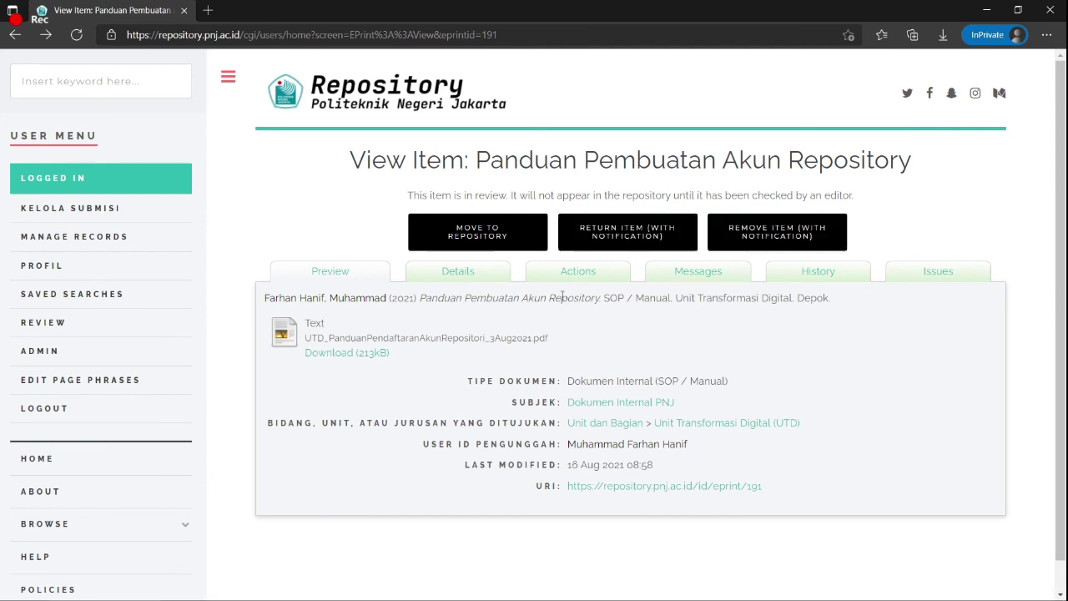
# Step: Start returning the item with notification and replace the default reason with "Format tidak tepat"
pyautogui.click(610, 242)
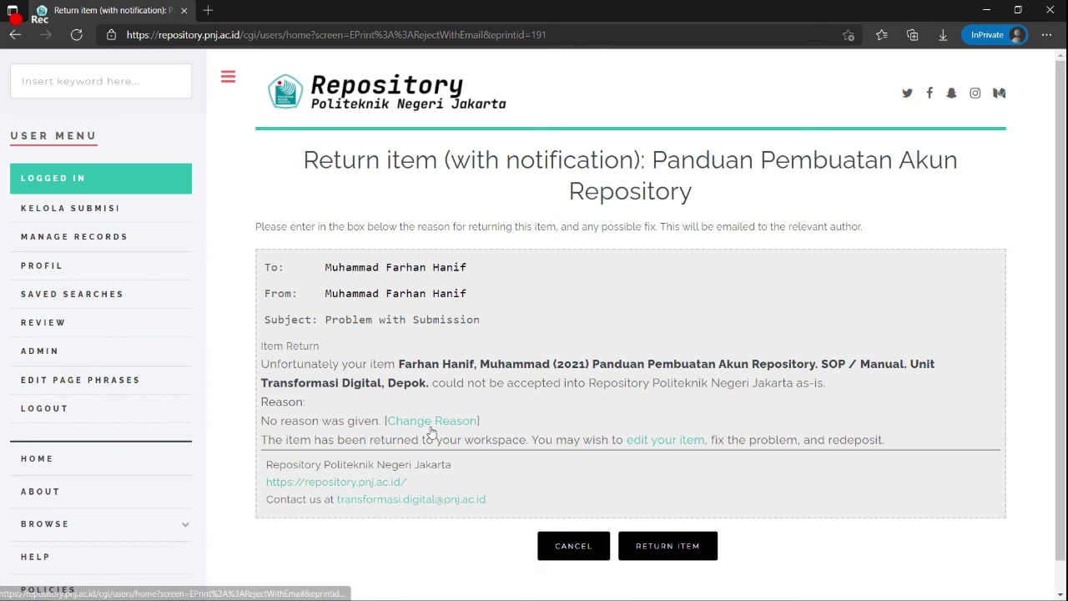
pyautogui.click(431, 424)
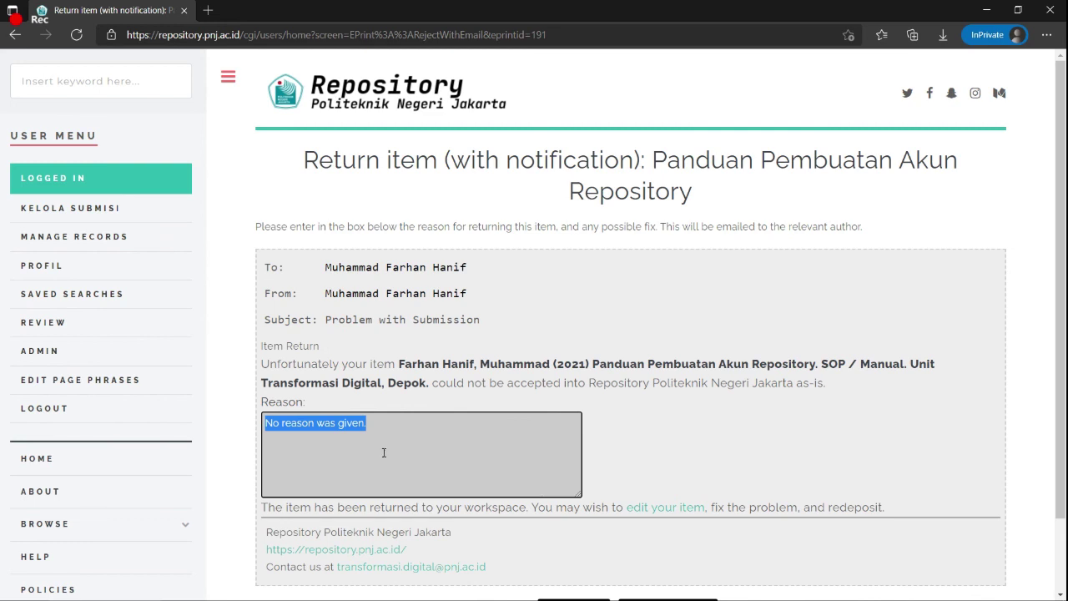
pyautogui.write('From')
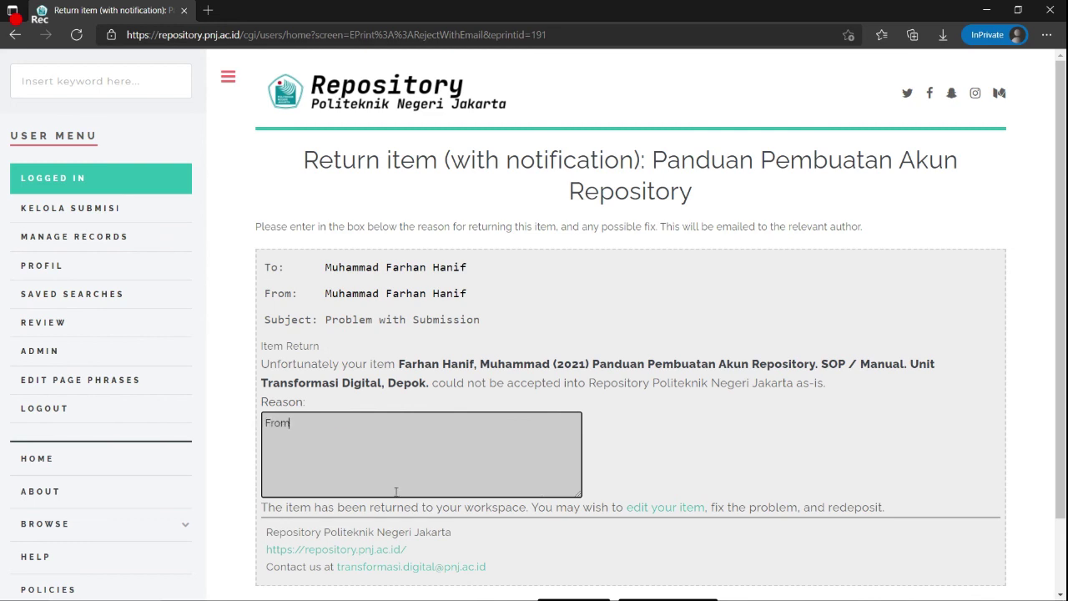
pyautogui.press('BackSpace')
pyautogui.press('BackSpace')
pyautogui.press('BackSpace')
pyautogui.write('ormat tidak tepat')
# Step: Check the reason in the notification message and return the item to its author
pyautogui.scroll(-2, 396, 491)
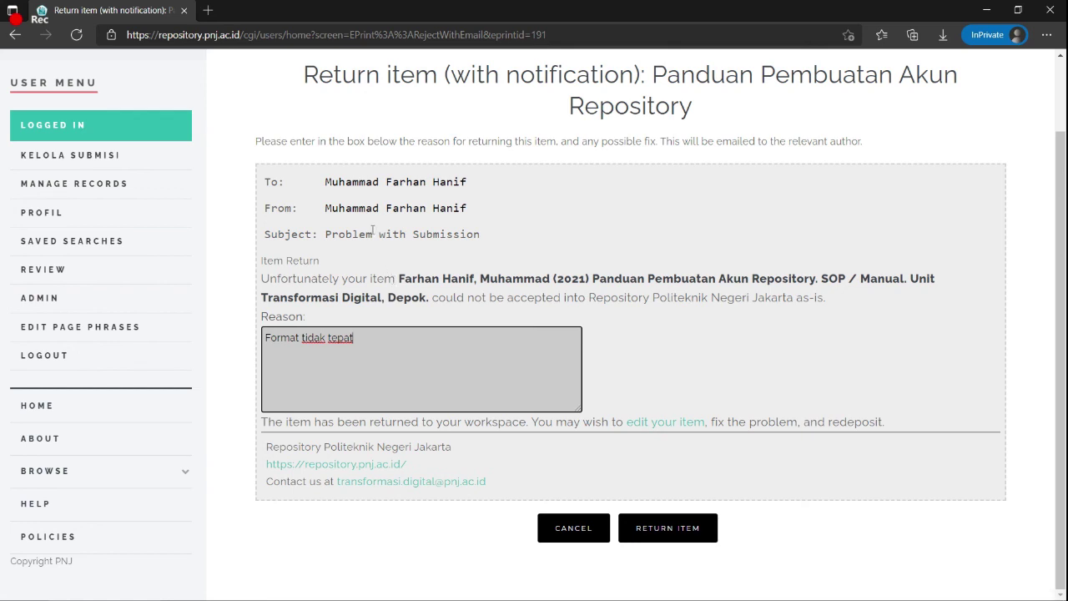
pyautogui.moveTo(355, 338); pyautogui.dragTo(262, 343)
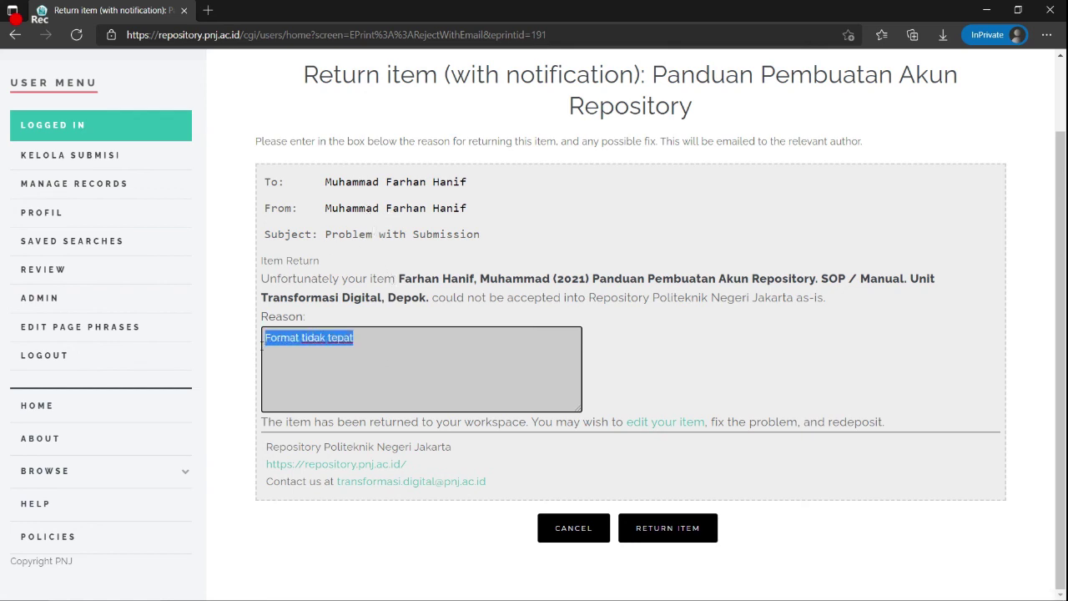
pyautogui.click(632, 395)
pyautogui.click(652, 531)
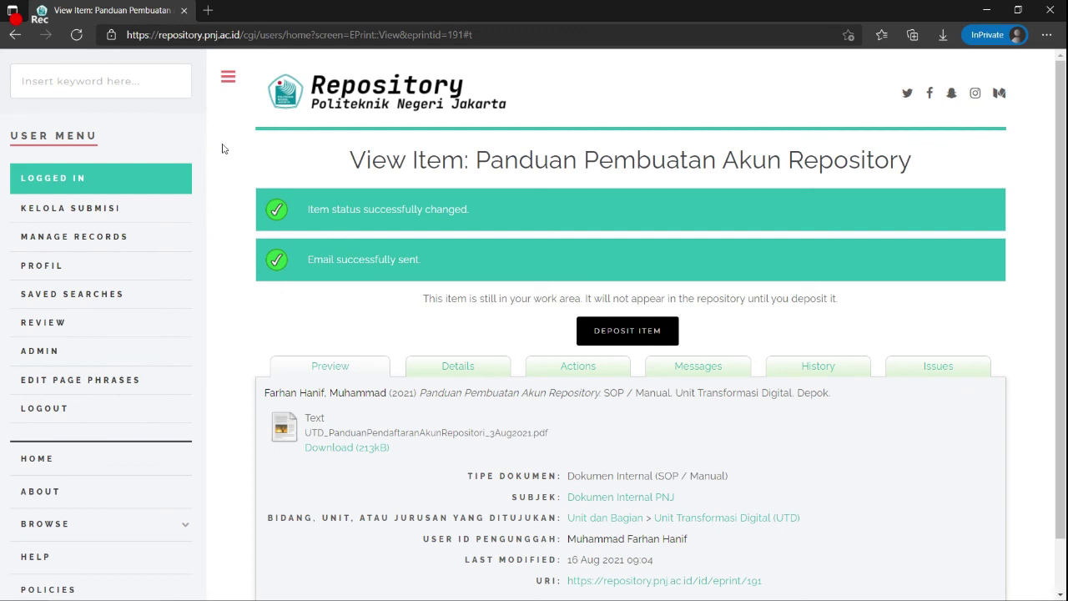
# Step: Open the Review page and check which internal documents are still listed after the return
pyautogui.click(60, 327)
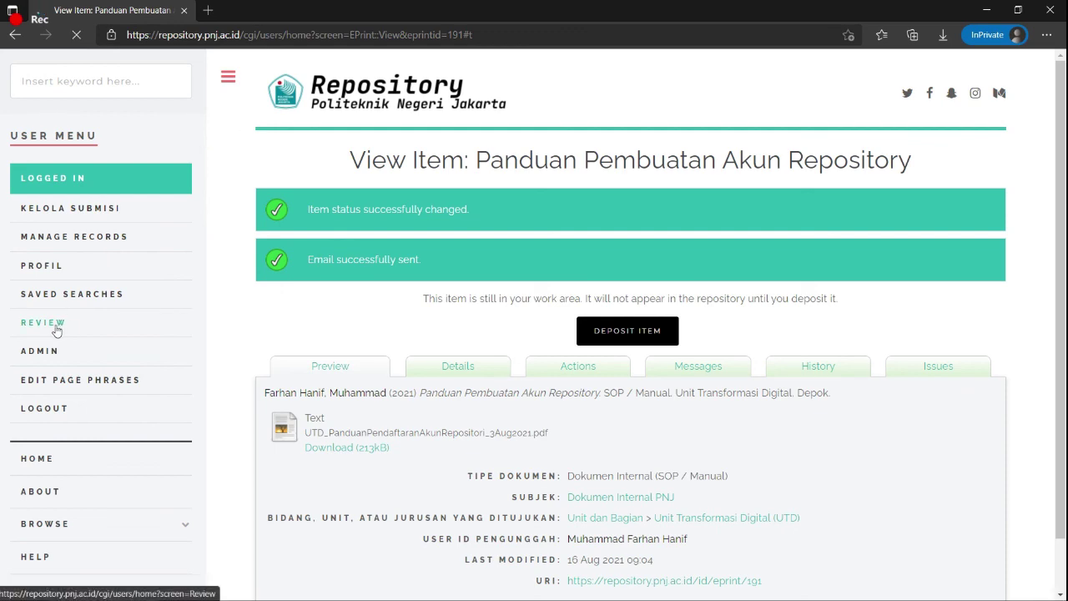
pyautogui.scroll(-3, 504, 350)
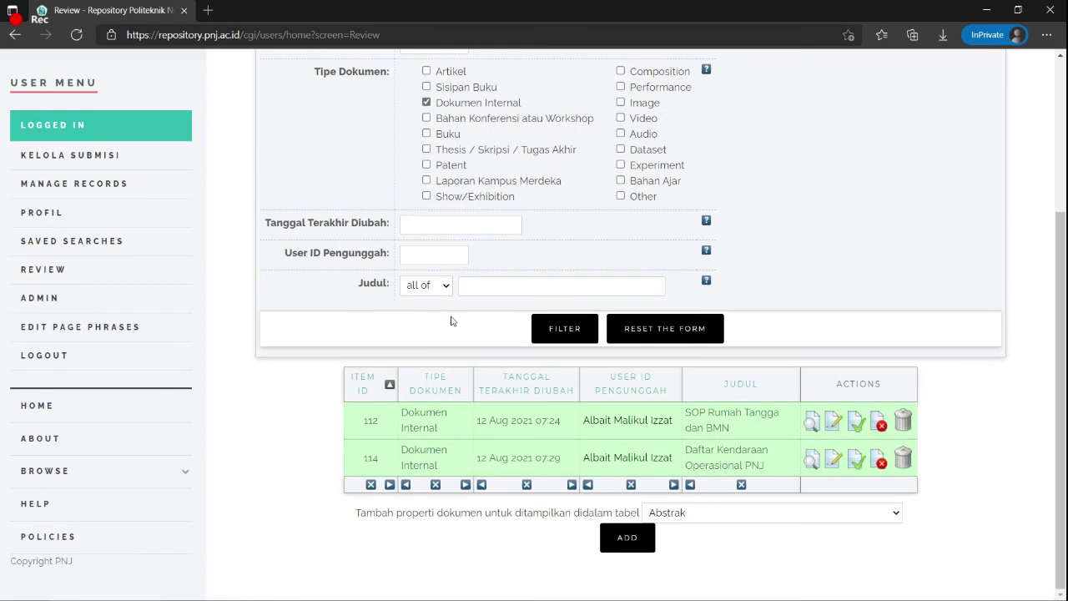
pyautogui.scroll(2, 499, 385)
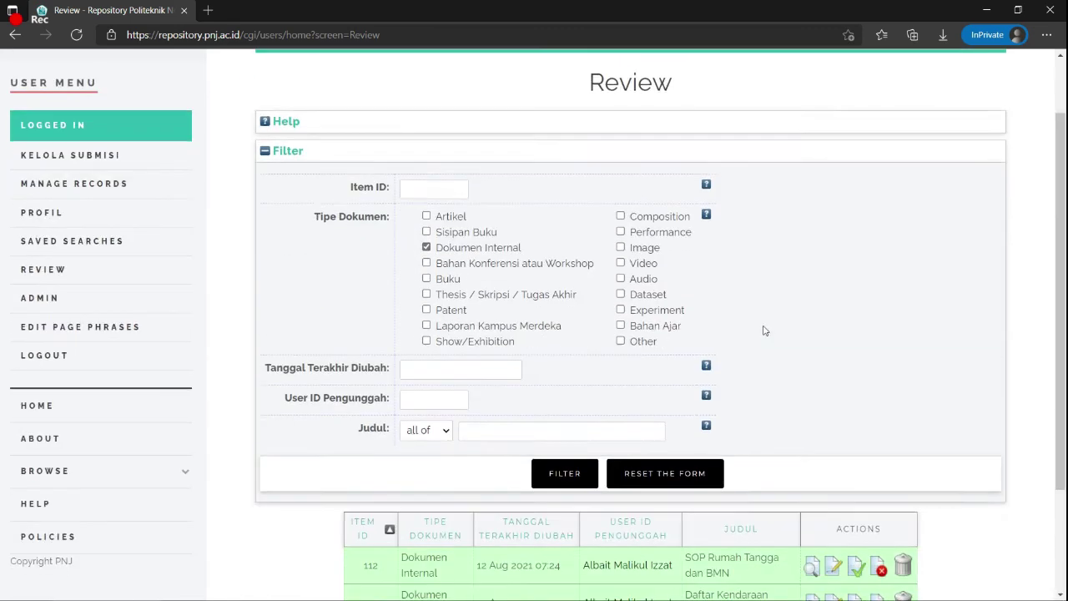
pyautogui.scroll(-2, 901, 446)
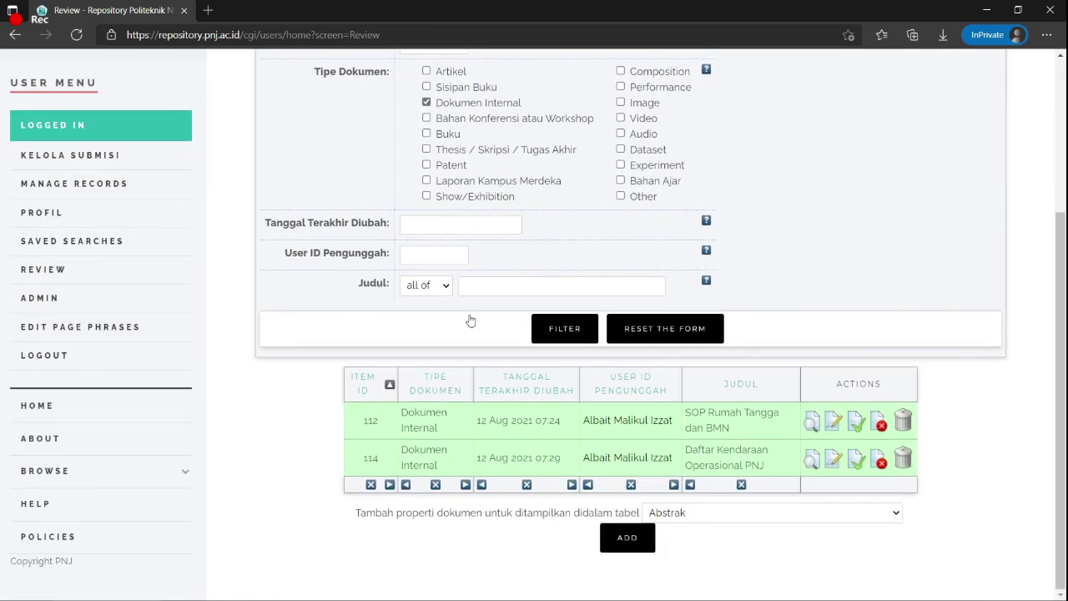
# Step: Go to the submission list, open the Panduan Pembuatan Akun Repository item in review and move it to the repository
pyautogui.click(70, 159)
pyautogui.click(525, 386)
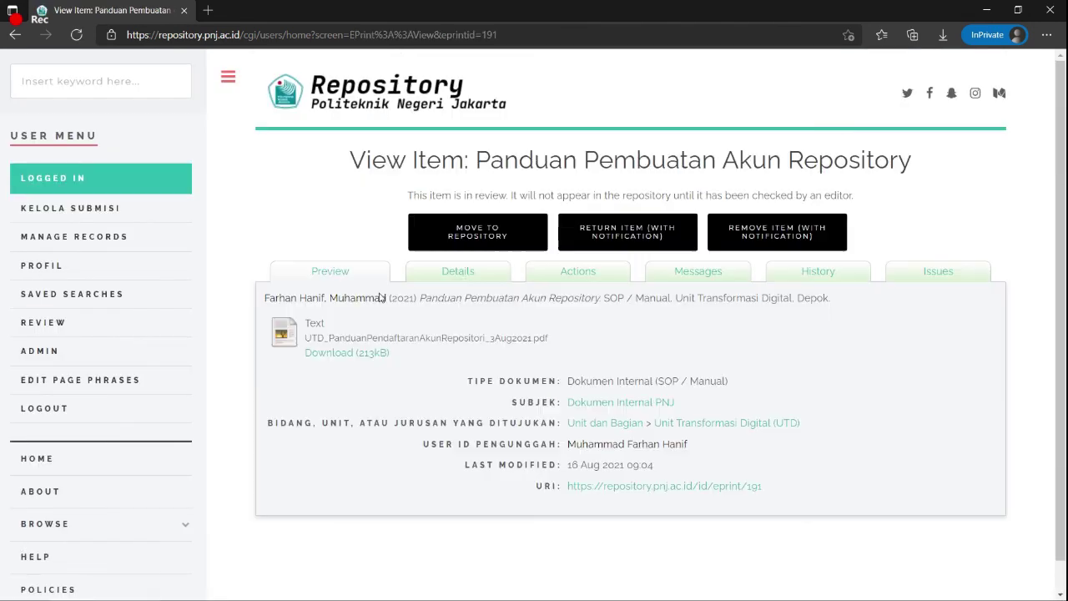
pyautogui.click(481, 244)
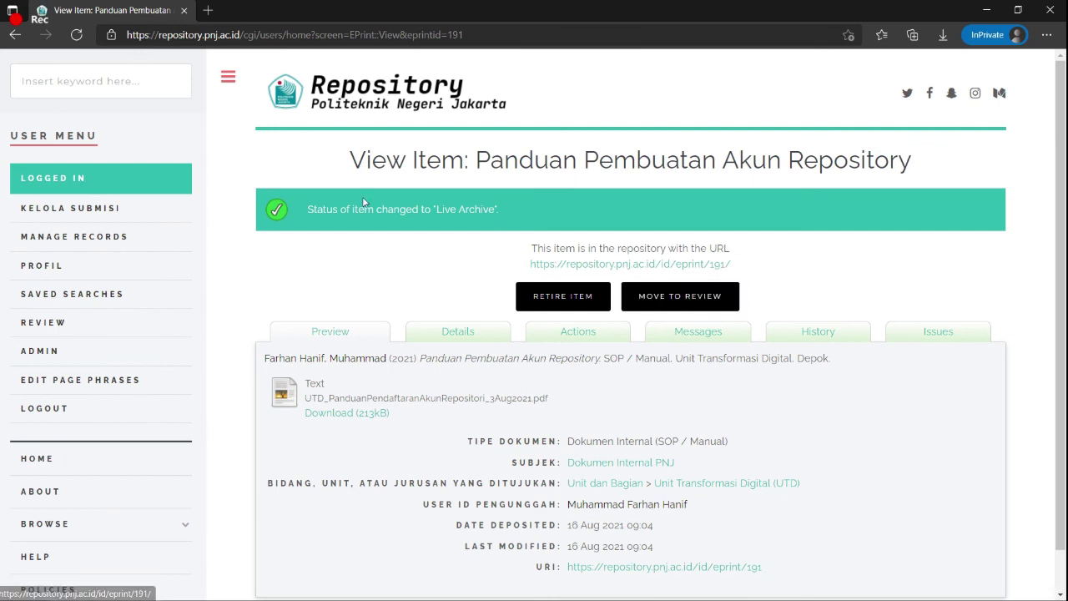
# Step: Examine the published item's status message, repository URL and preview information
pyautogui.moveTo(499, 209); pyautogui.dragTo(307, 212)
pyautogui.click(559, 241)
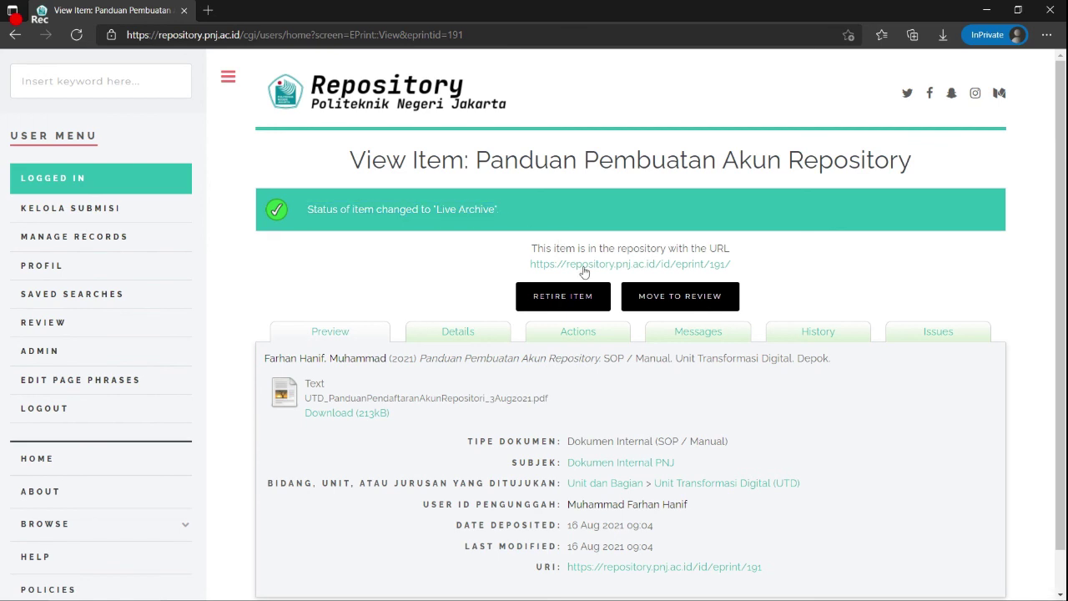
pyautogui.moveTo(731, 265); pyautogui.dragTo(509, 266)
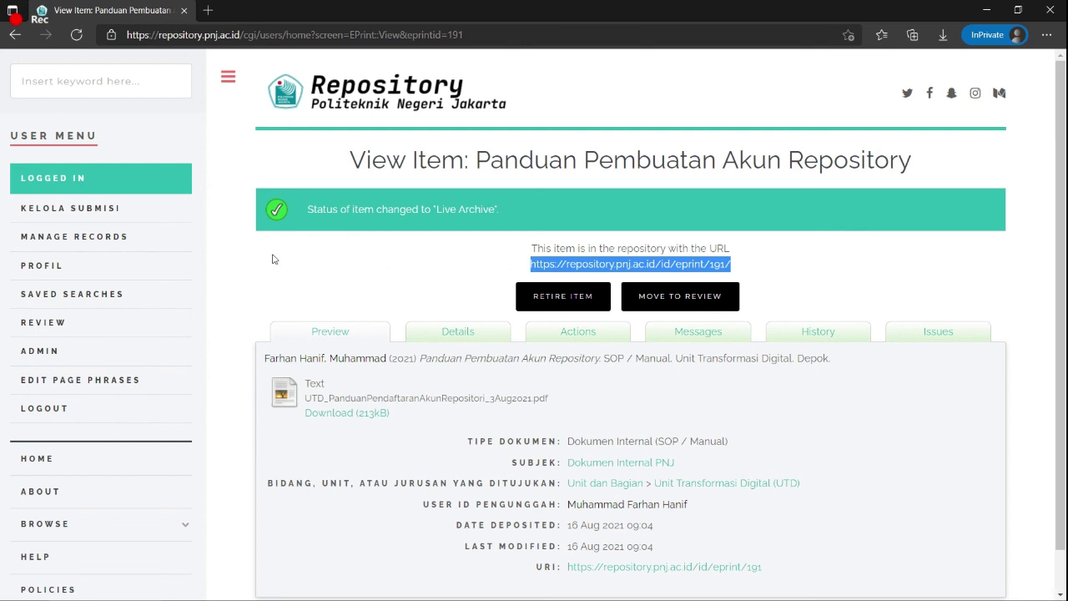
pyautogui.click(540, 250)
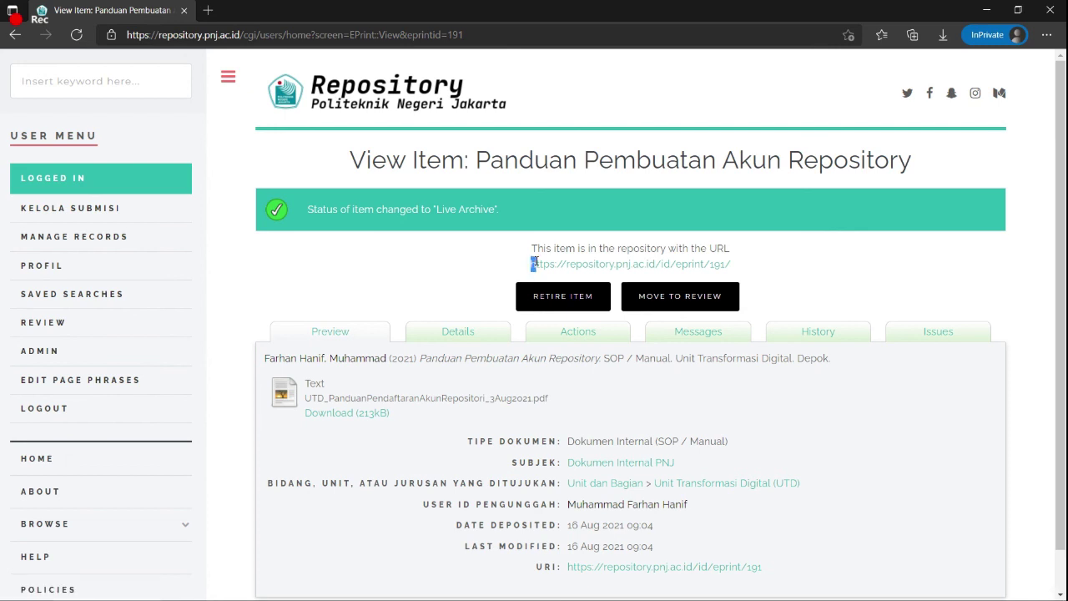
pyautogui.moveTo(531, 264); pyautogui.dragTo(749, 275)
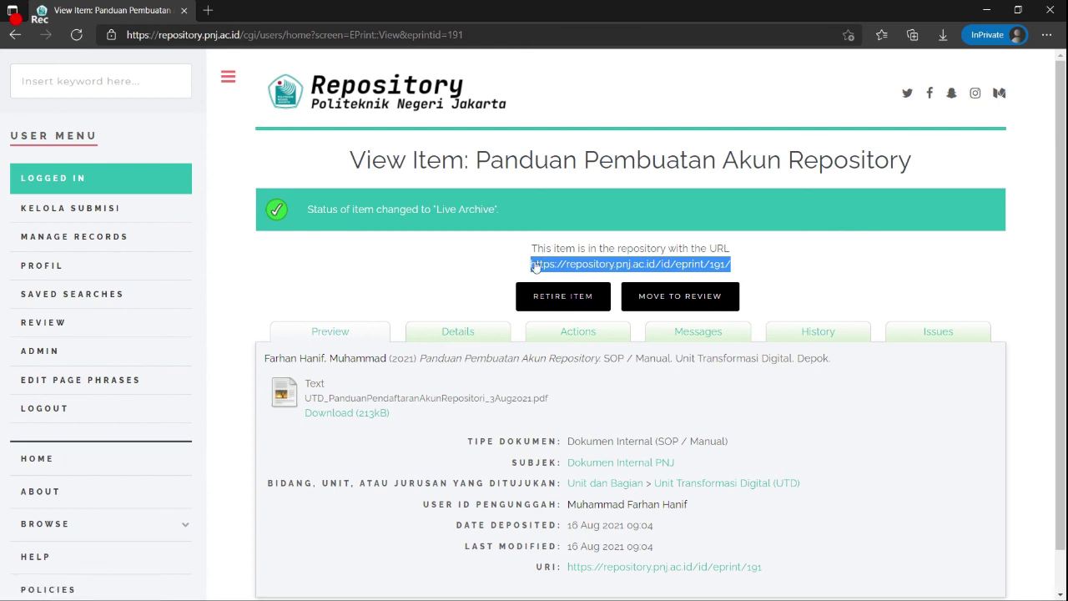
pyautogui.scroll(-1, 361, 367)
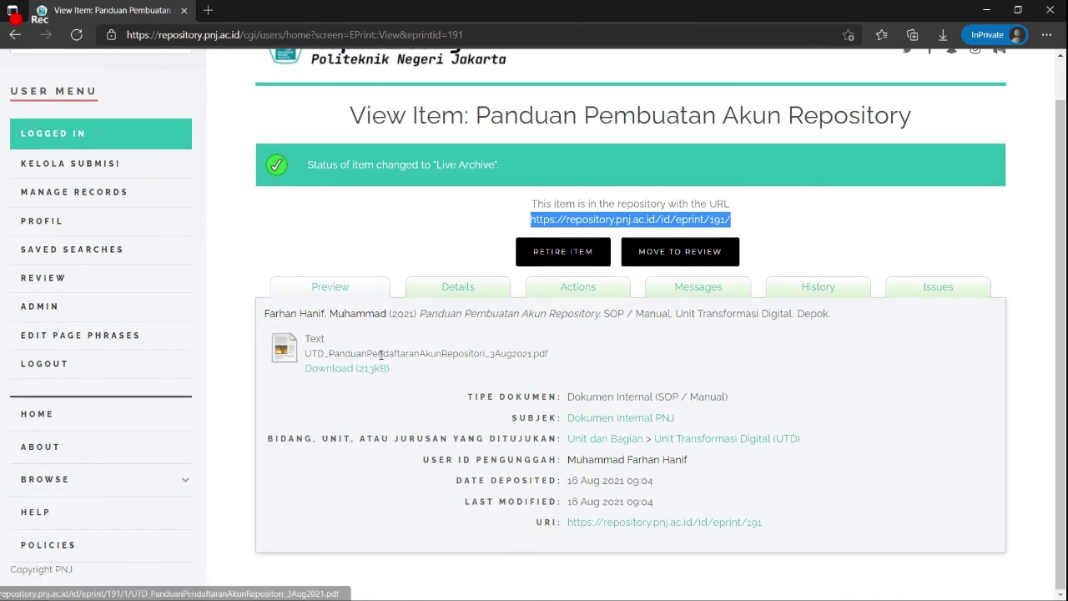
pyautogui.moveTo(384, 598)
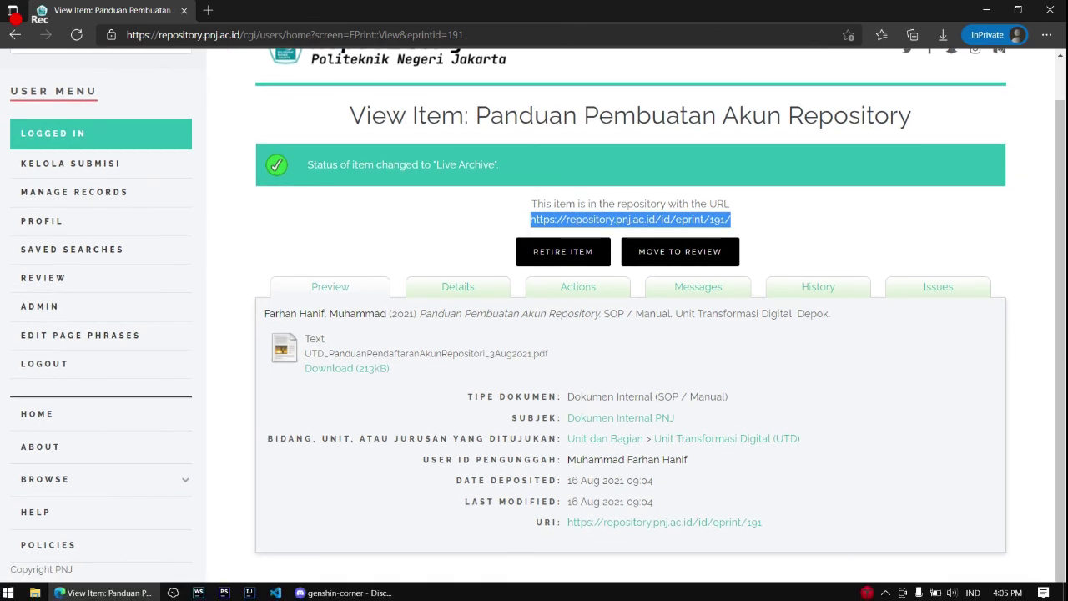
pyautogui.click(399, 463)
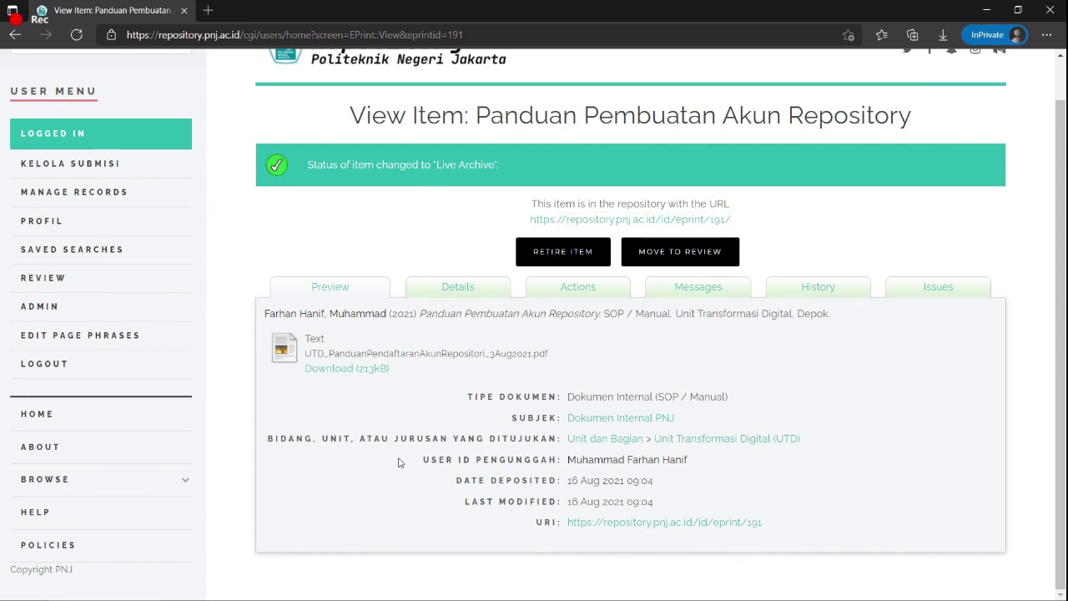